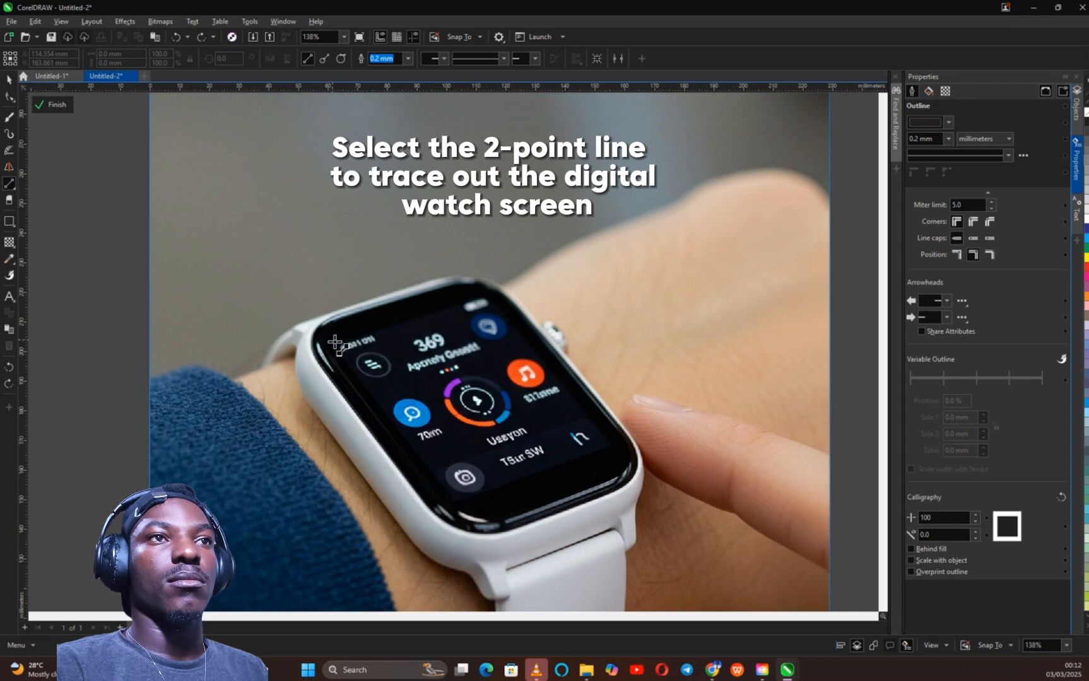
Trace the watch's digital screen with a closed four-sided 2-Point Line shape about 96 by 72 mm and refine its corner nodes.
drag(334, 342, 617, 448)
drag(617, 448, 334, 341)
click(8, 97)
scroll(410, 369, up, 5)
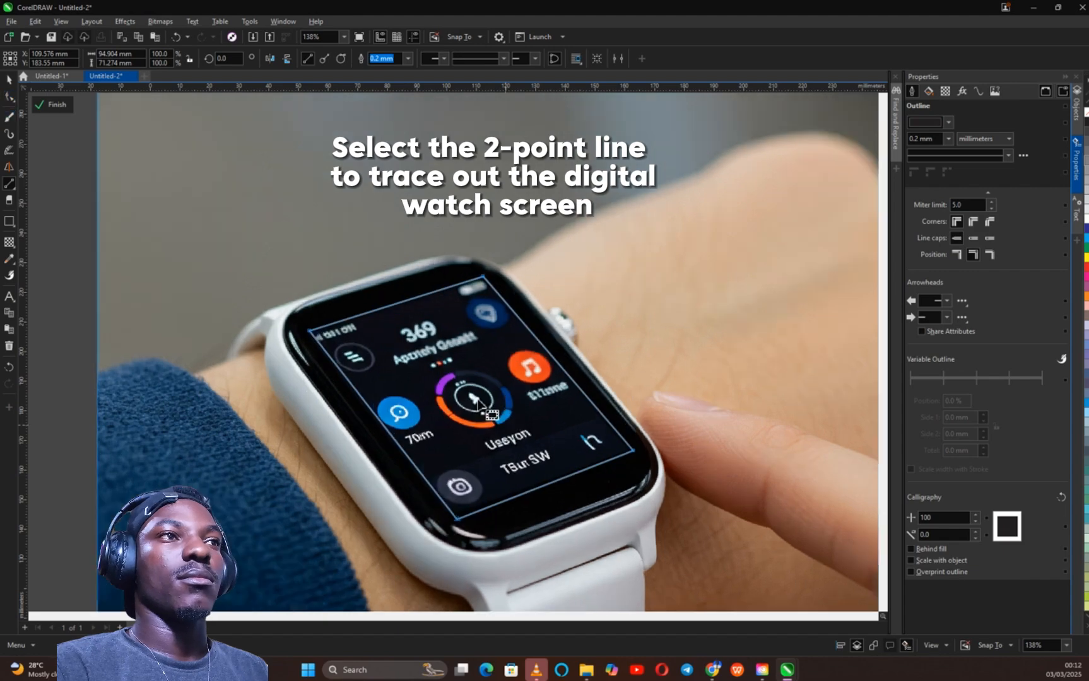
scroll(211, 297, down, 4)
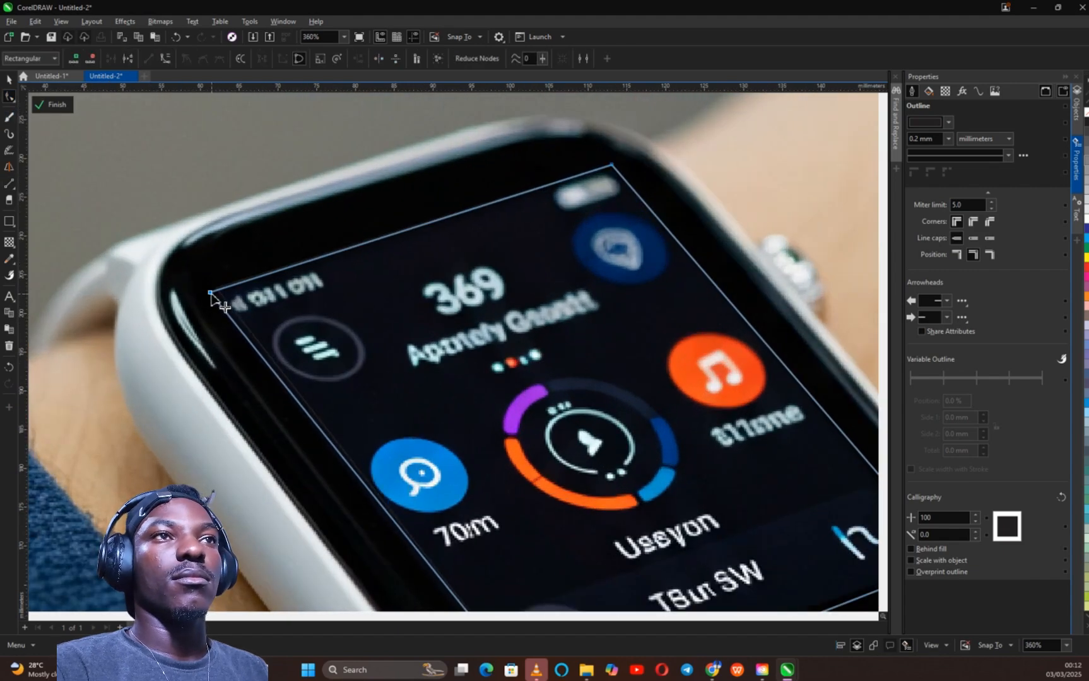
scroll(383, 379, up, 3)
scroll(174, 290, down, 4)
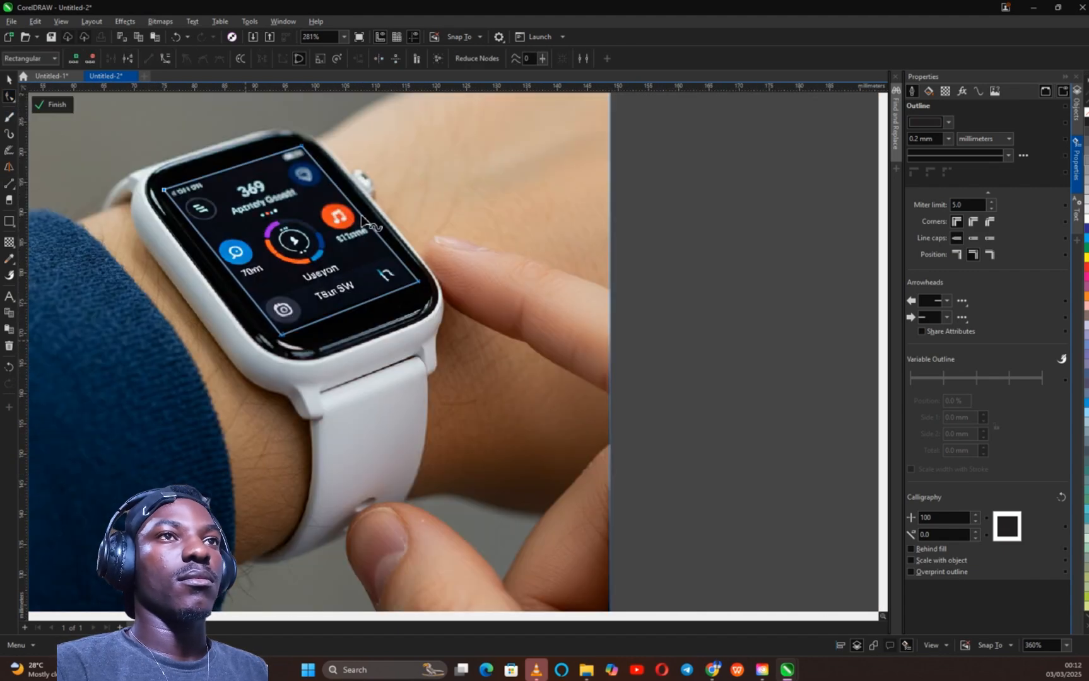
scroll(296, 378, up, 4)
drag(303, 347, 296, 351)
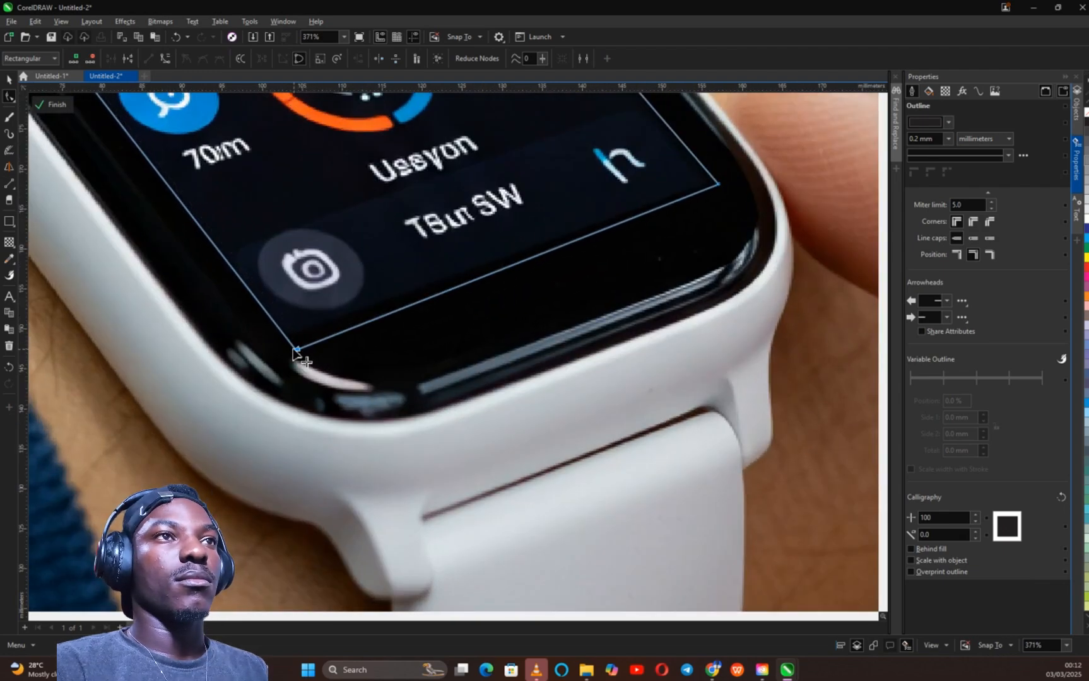
scroll(293, 353, down, 5)
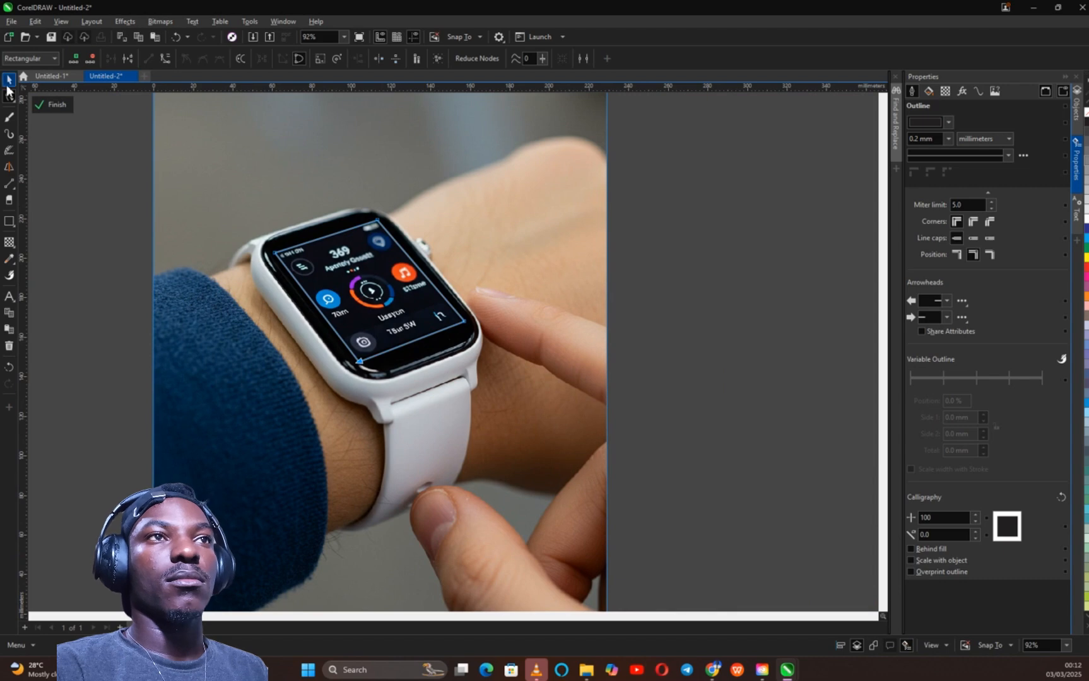
Intersect the traced outline with the watch photo to cut out a copy of the screen.
click(8, 83)
shift+click(418, 174)
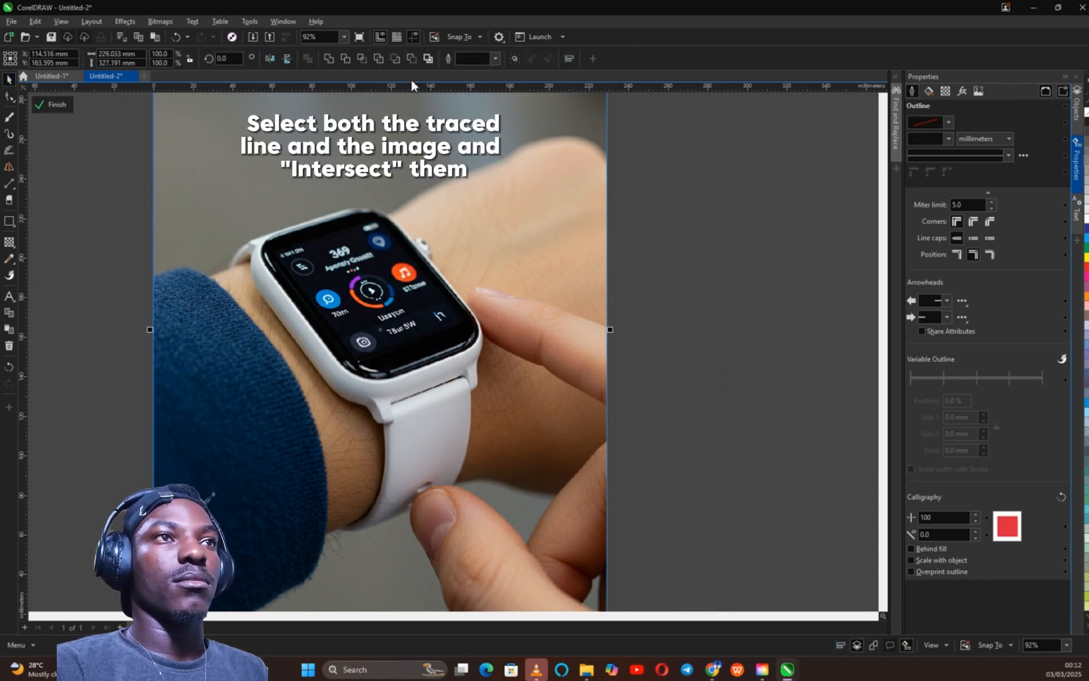
click(364, 57)
Move the traced outline beside the photo and offset the screen cut-out diagonally upward from the watch.
click(762, 307)
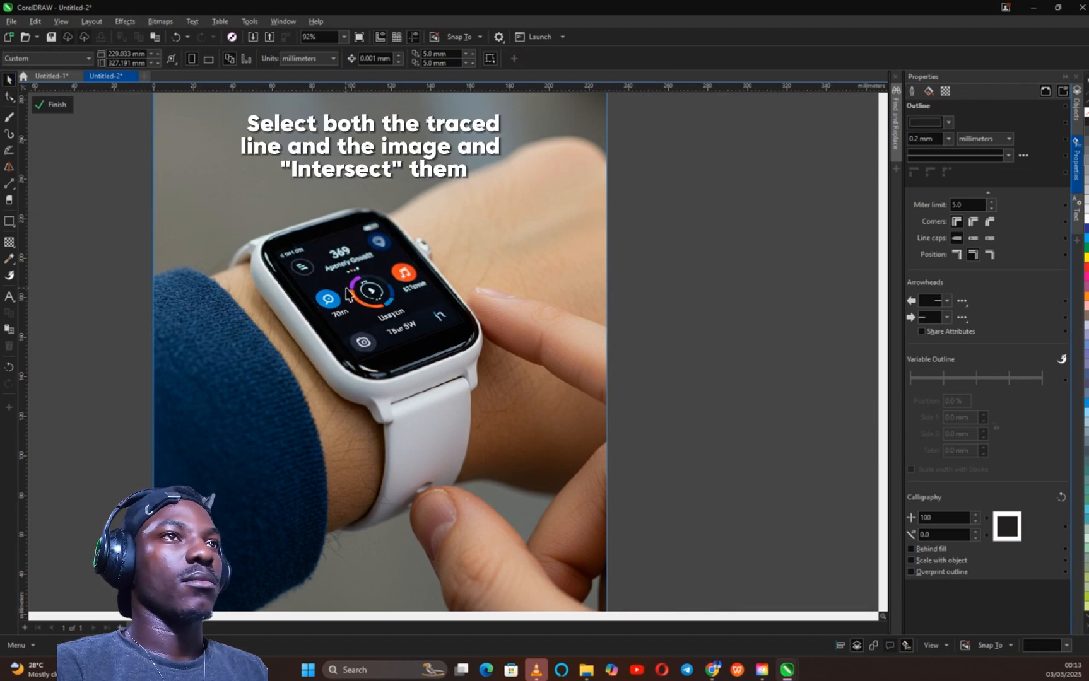
drag(366, 285, 731, 197)
drag(383, 323, 488, 239)
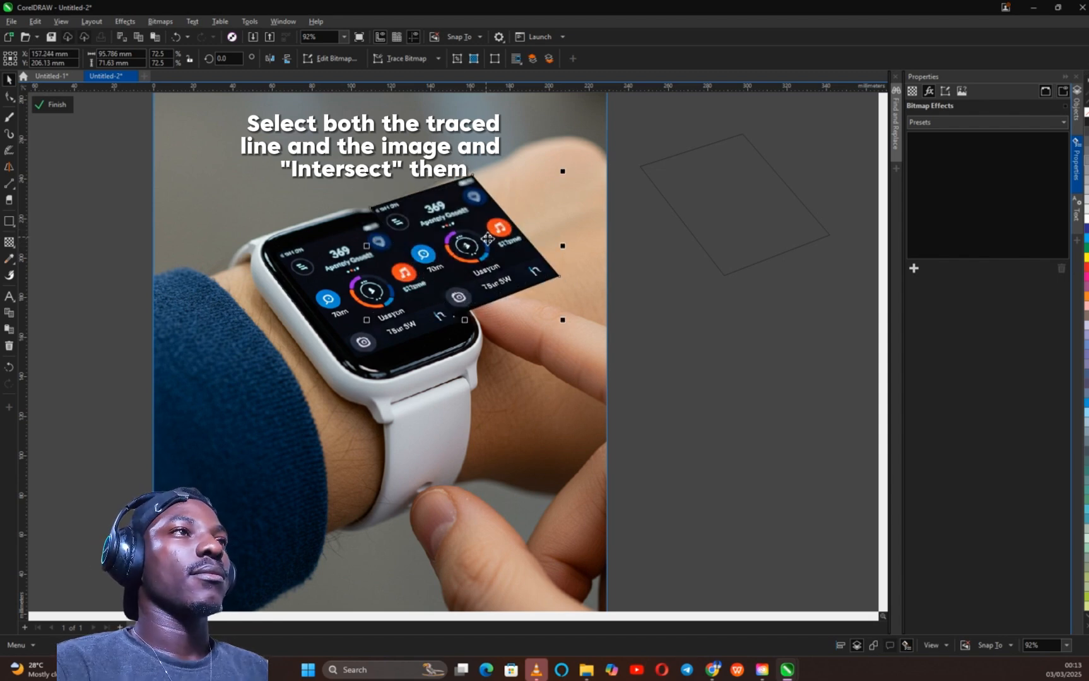
Set the transparency merge mode of the screen cut-out to Screen.
click(9, 243)
click(134, 58)
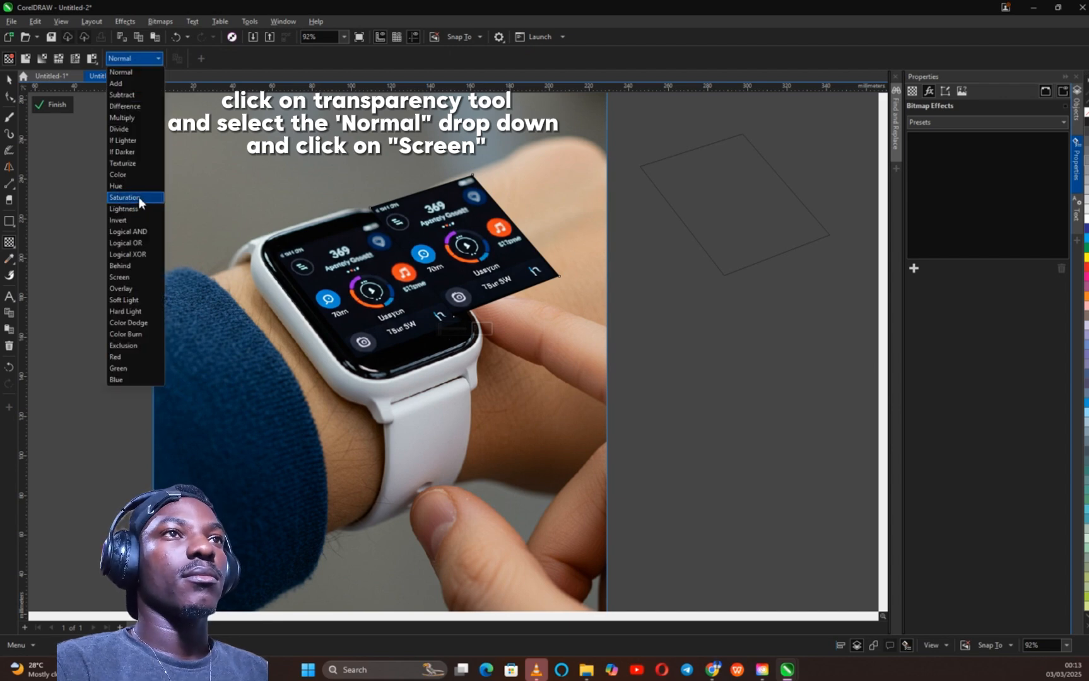
click(134, 277)
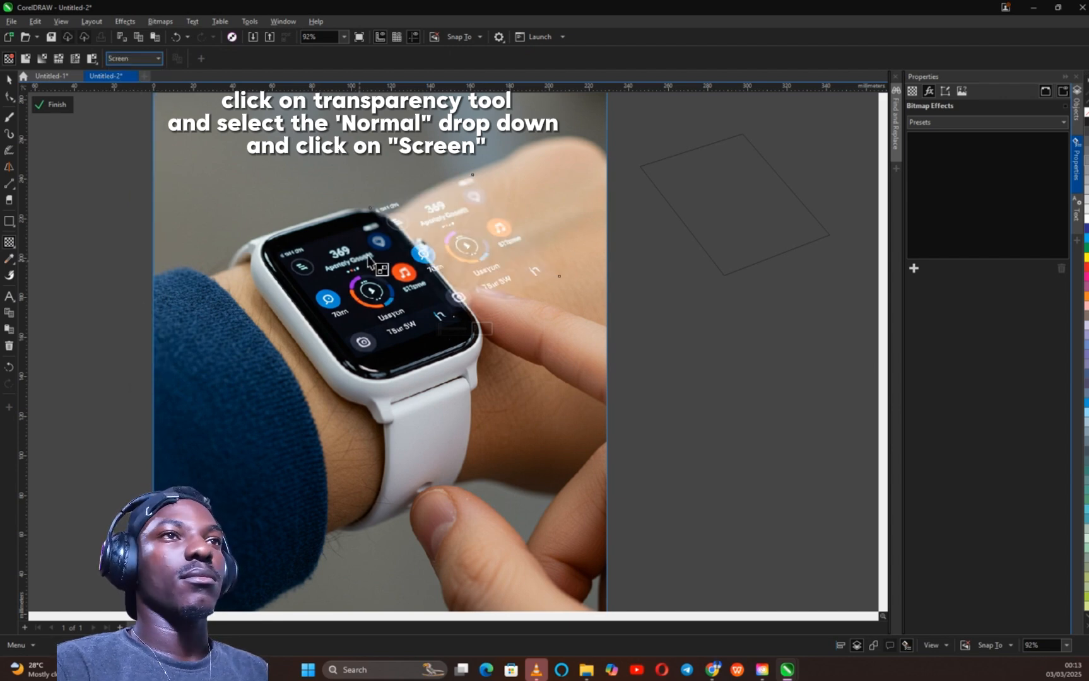
click(8, 78)
click(58, 184)
Duplicate the transparent screen cut-out twice and align all three copies on the same centre to deepen the effect.
click(508, 265)
scroll(437, 266, down, 1)
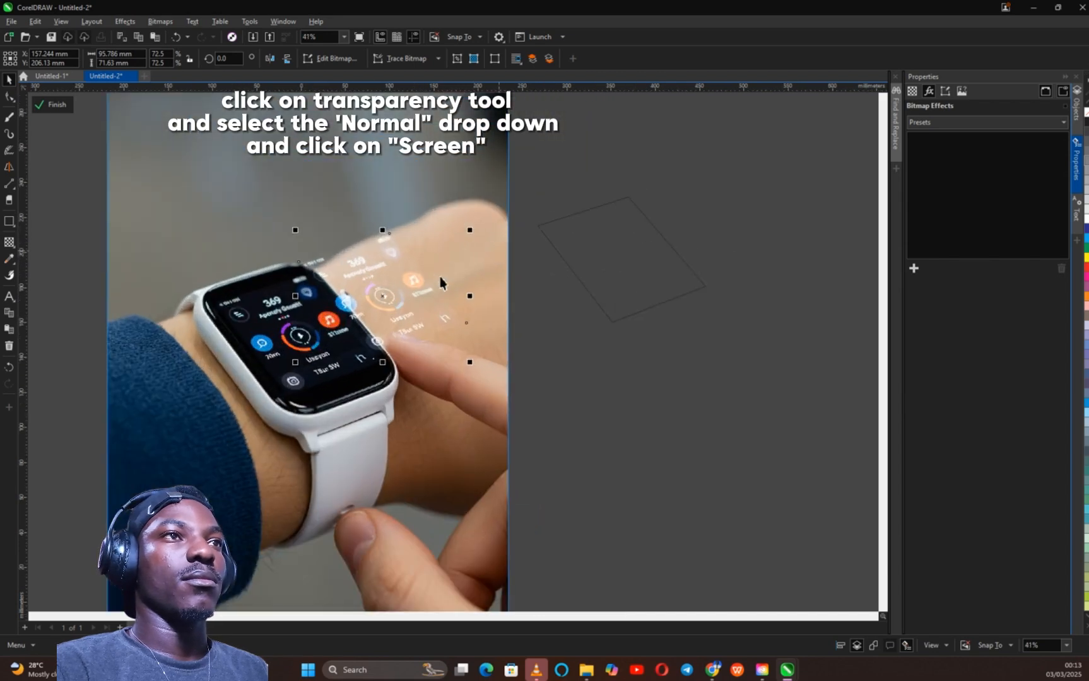
drag(383, 297, 451, 296)
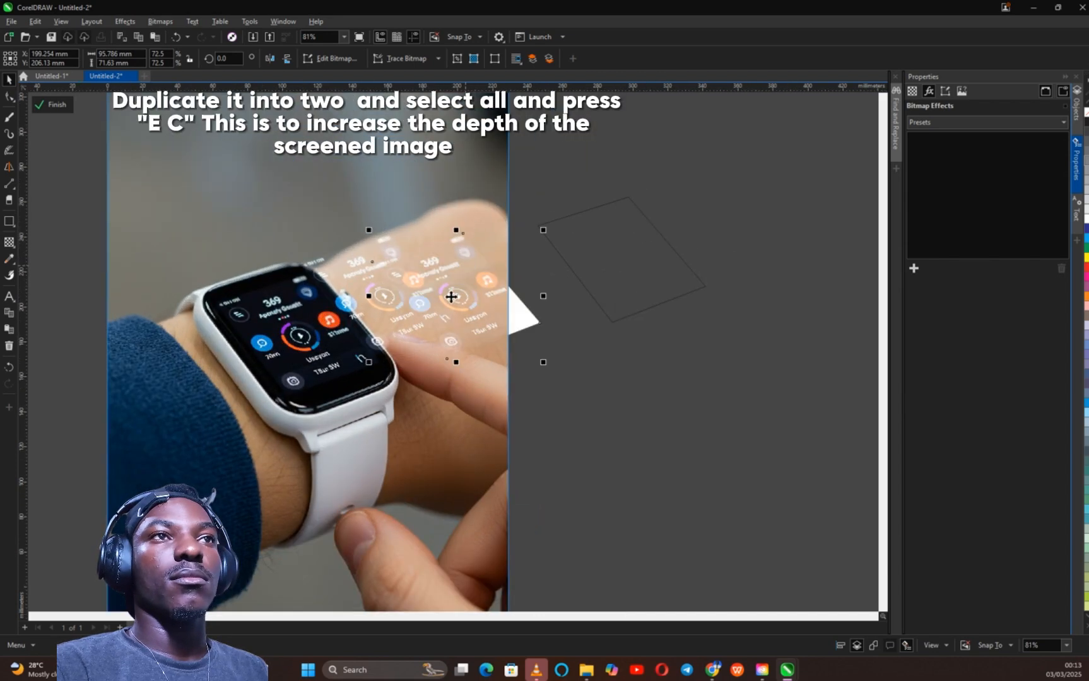
key(ctrl+d)
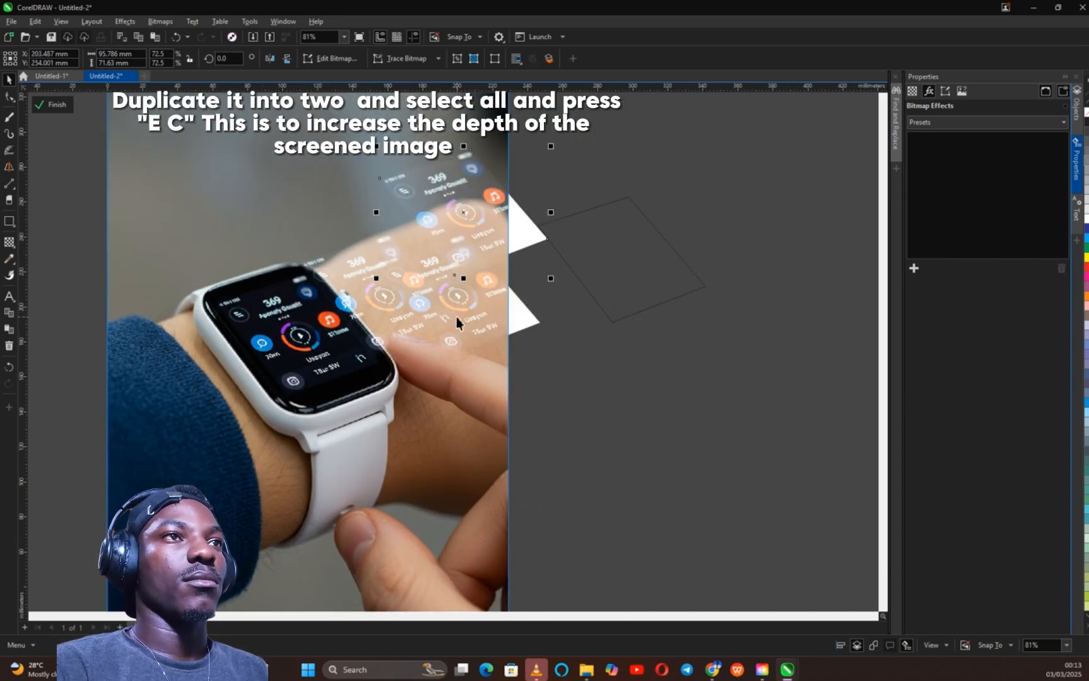
shift+click(457, 318)
shift+click(346, 289)
key(e)
key(c)
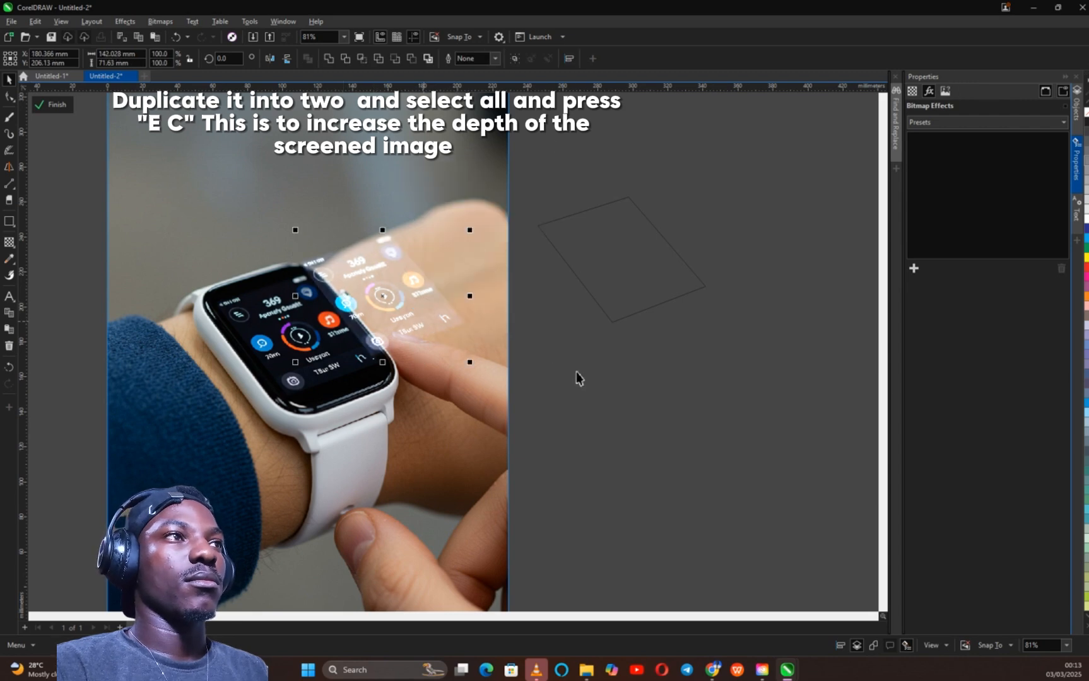
click(580, 376)
scroll(435, 354, up, 3)
scroll(468, 365, down, 3)
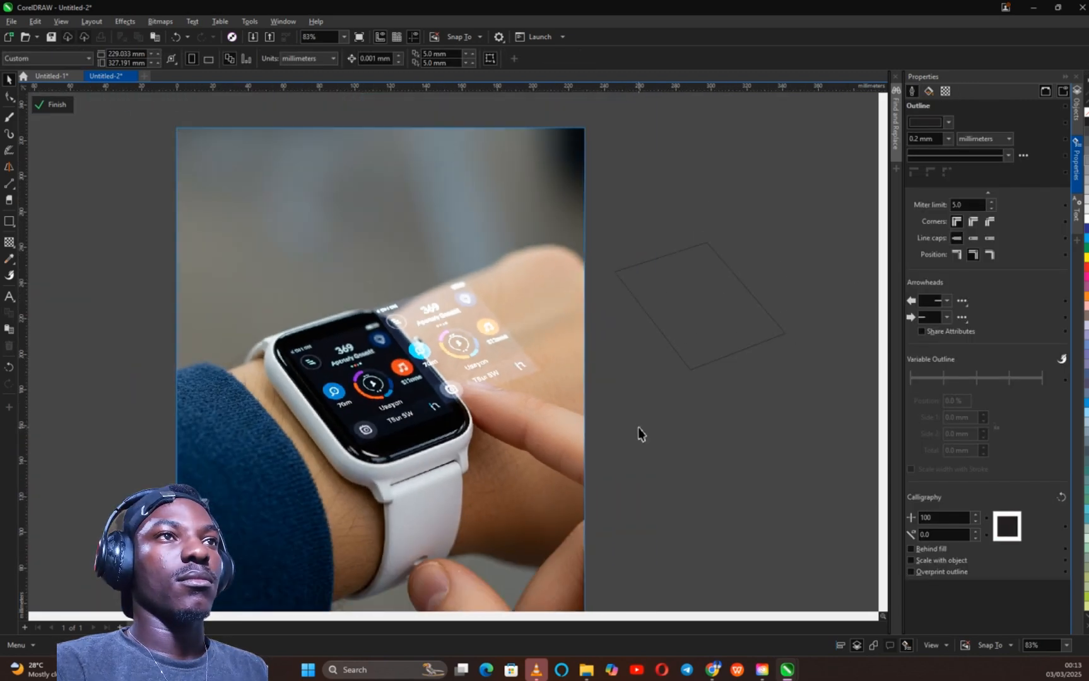
Fill the traced outline shape with the blue sampled from the watch screen using the eyedropper and remove its outline.
click(654, 322)
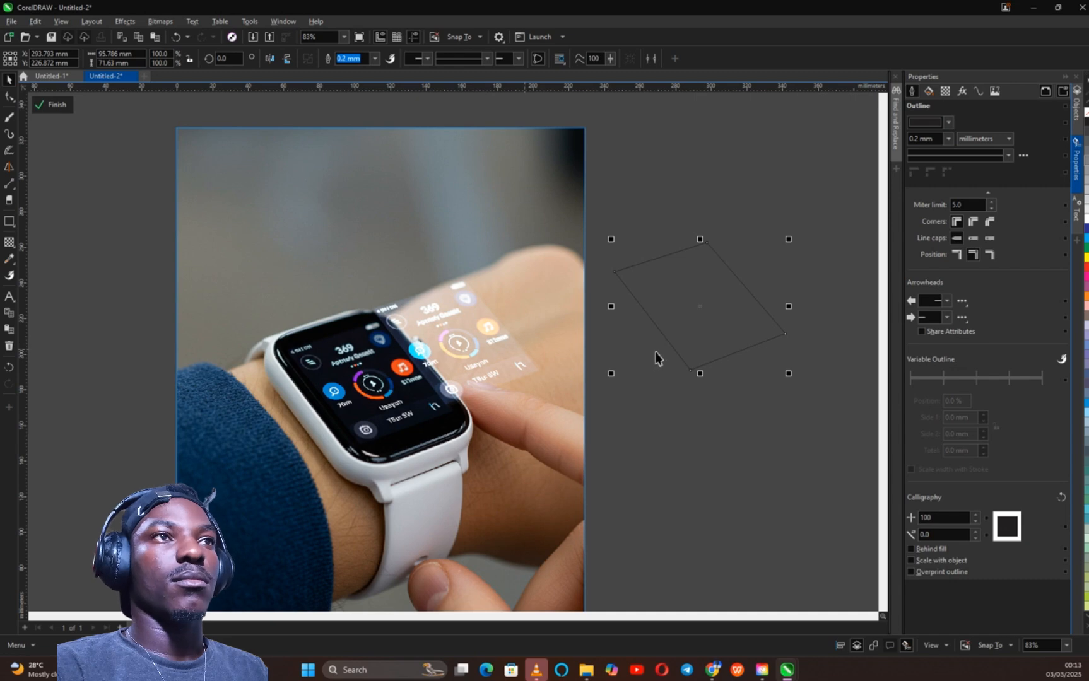
click(404, 381)
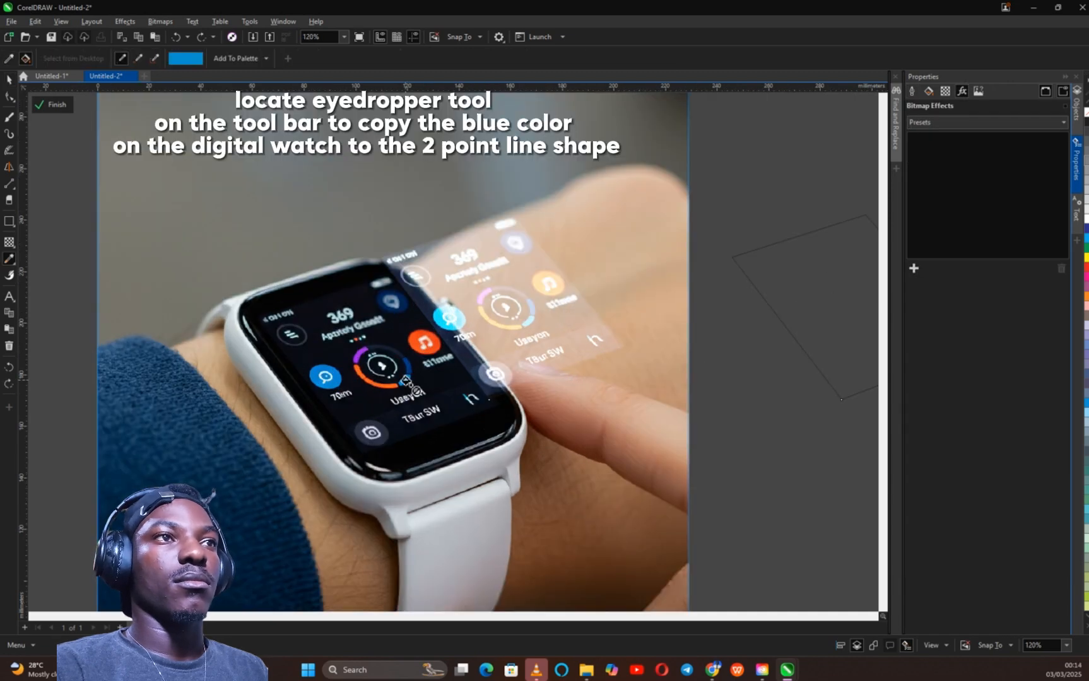
click(818, 312)
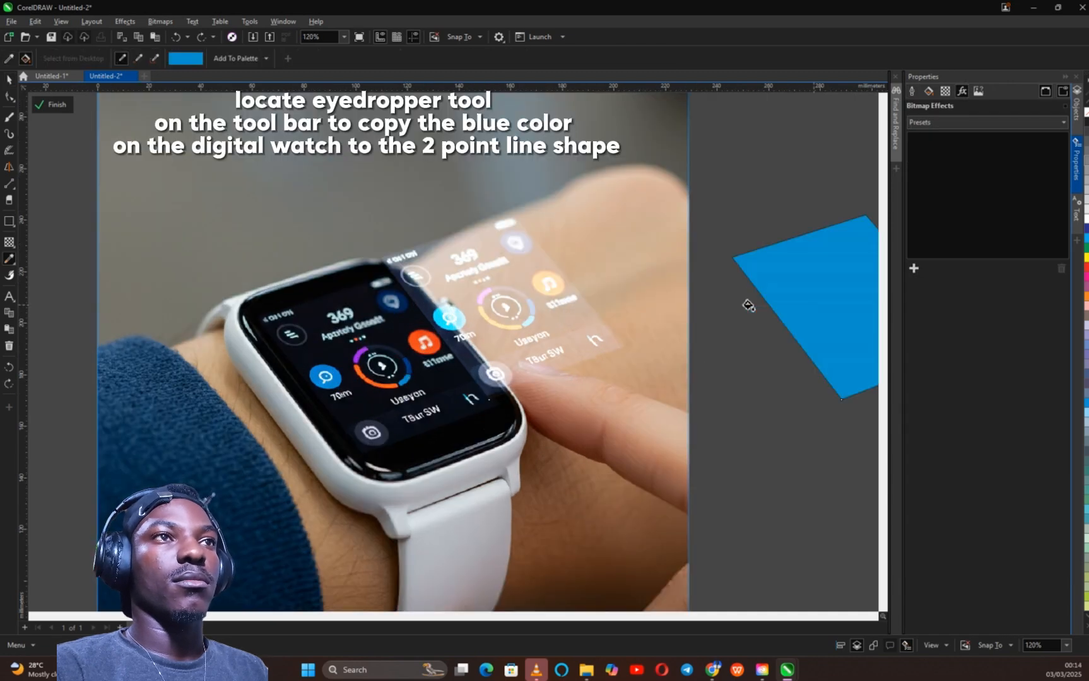
scroll(290, 373, down, 2)
click(593, 345)
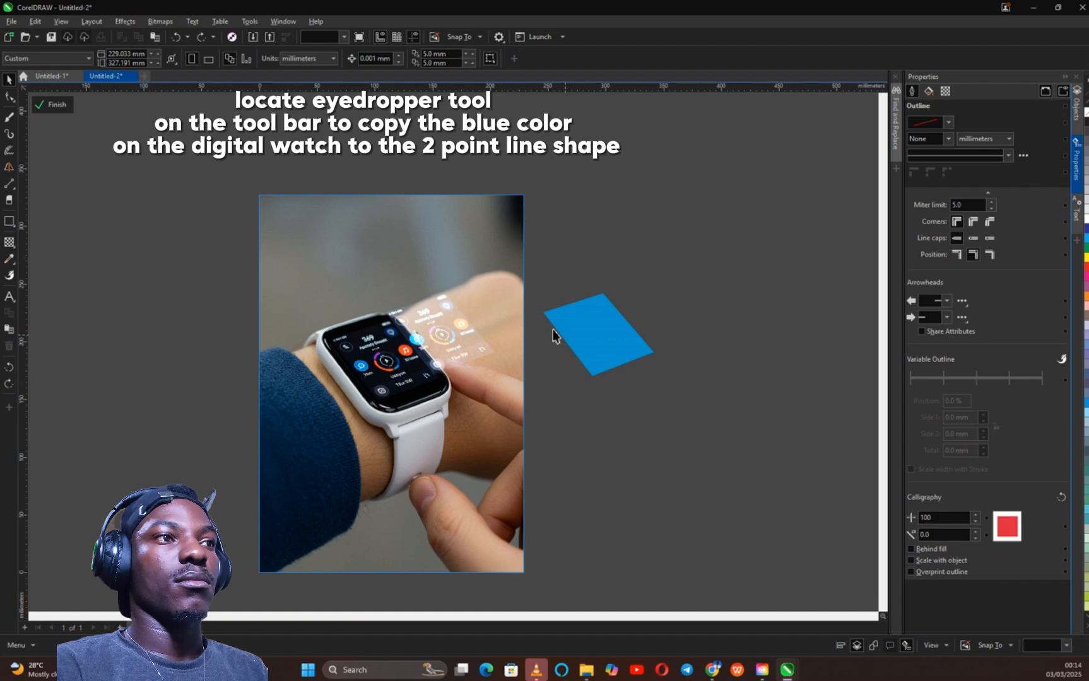
Order the blue shape to the front of the group.
right_click(565, 335)
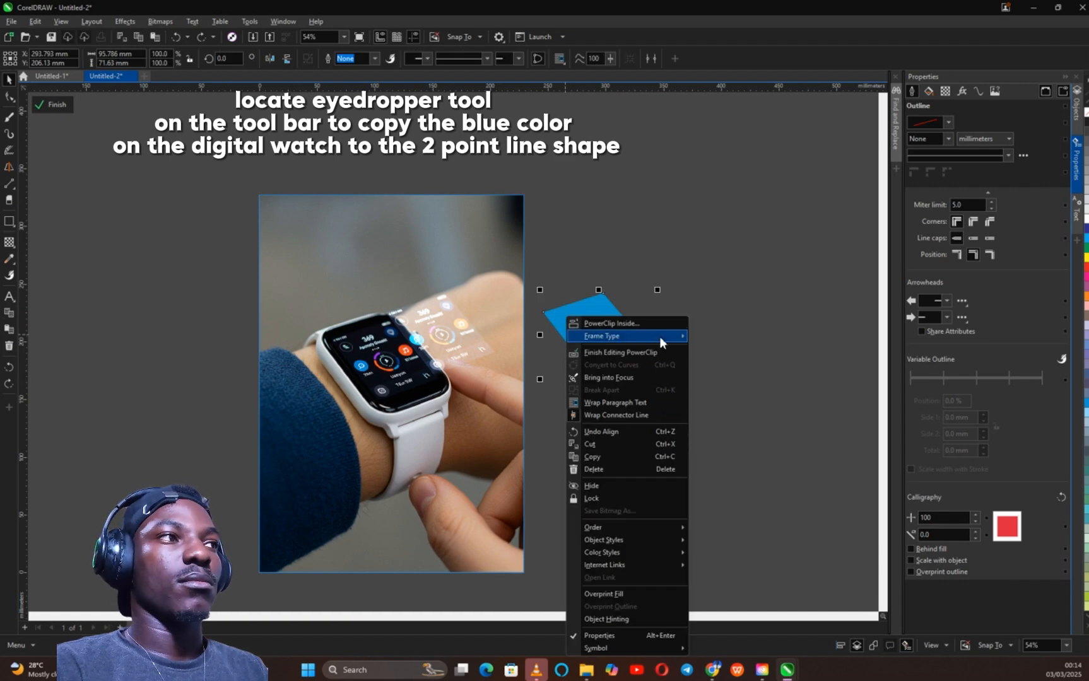
mouse_move(671, 529)
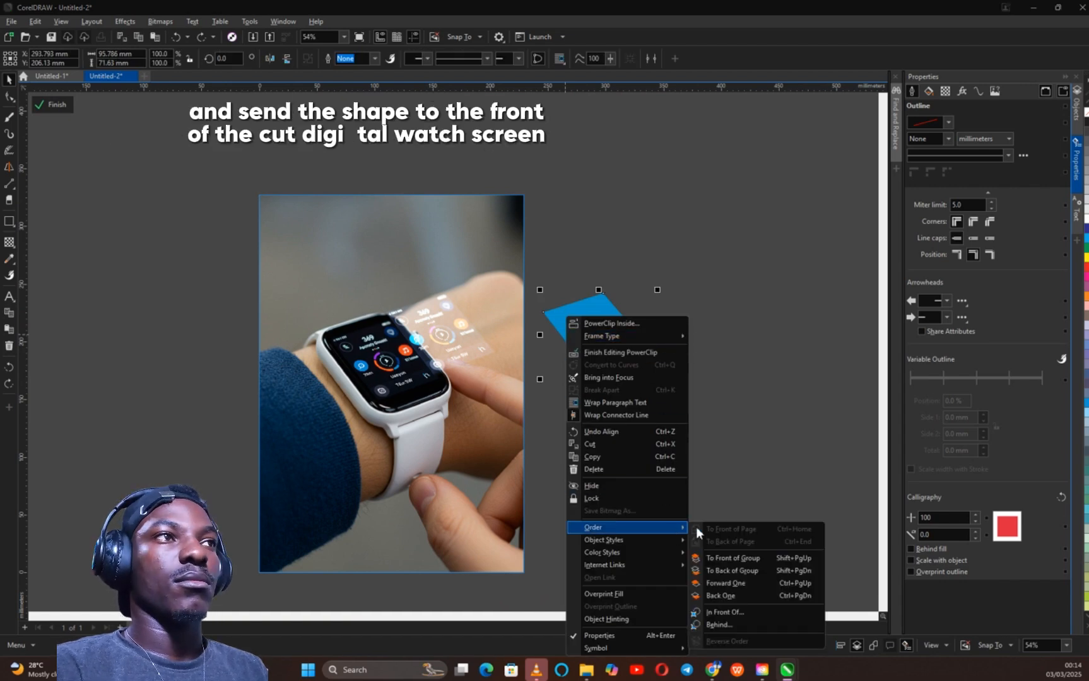
click(740, 557)
Align the blue shape centrally over the stacked screen cut-outs and select it.
shift+click(468, 349)
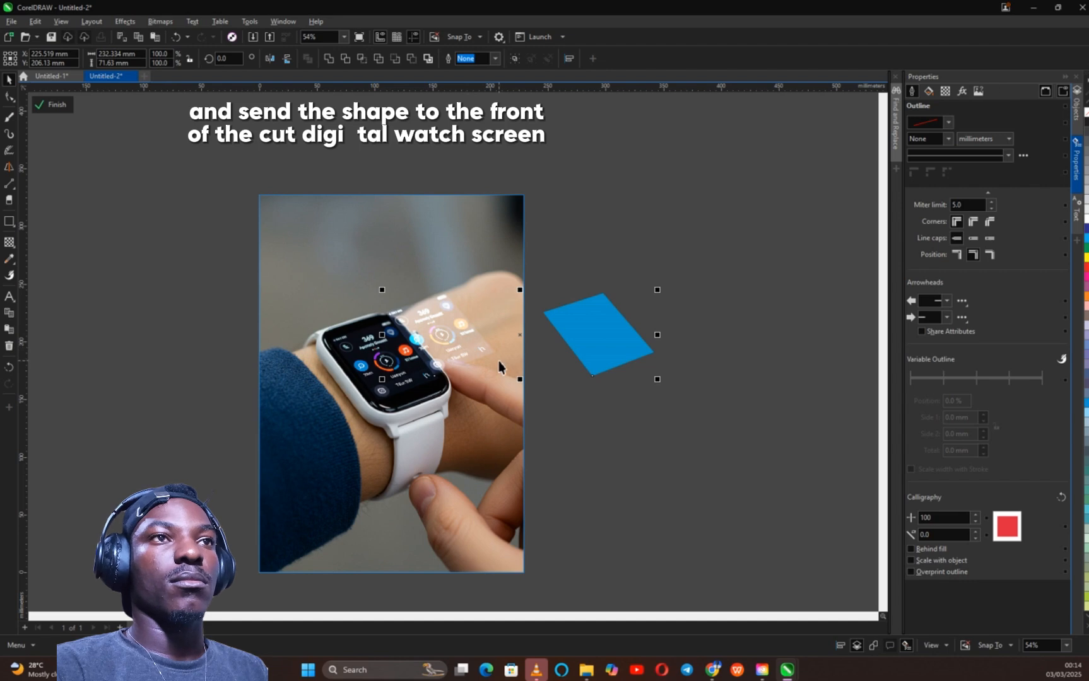
key(c)
click(591, 377)
click(411, 348)
Set the blue shape's transparency merge mode to Overlay so it tints the screen cut-outs.
scroll(420, 314, up, 2)
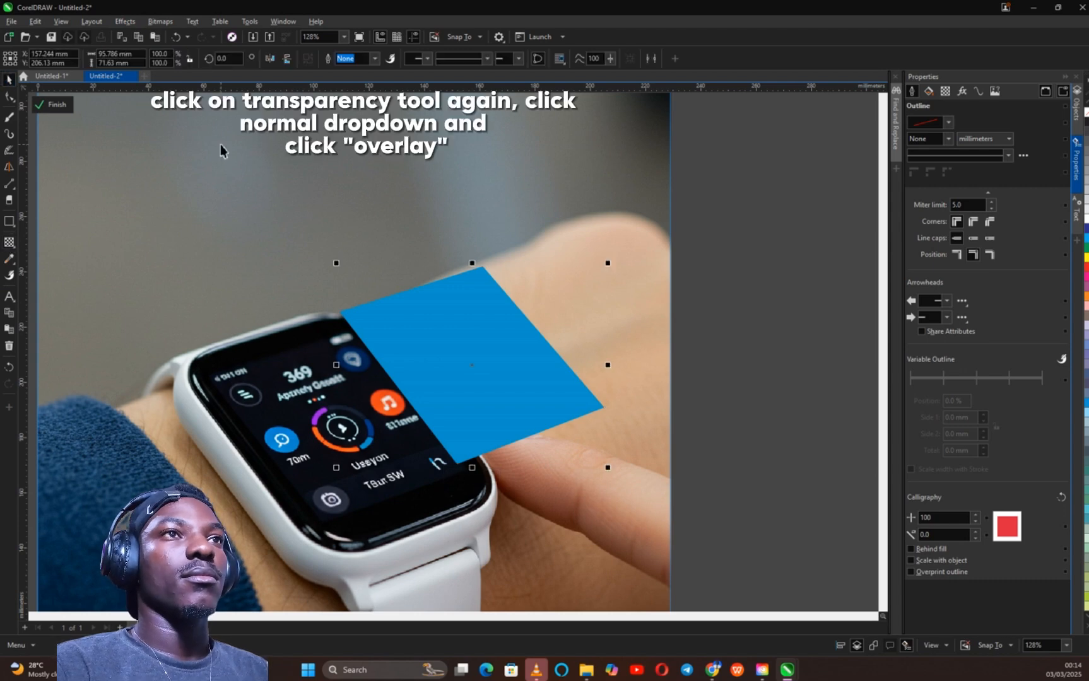
click(9, 242)
click(134, 58)
click(140, 295)
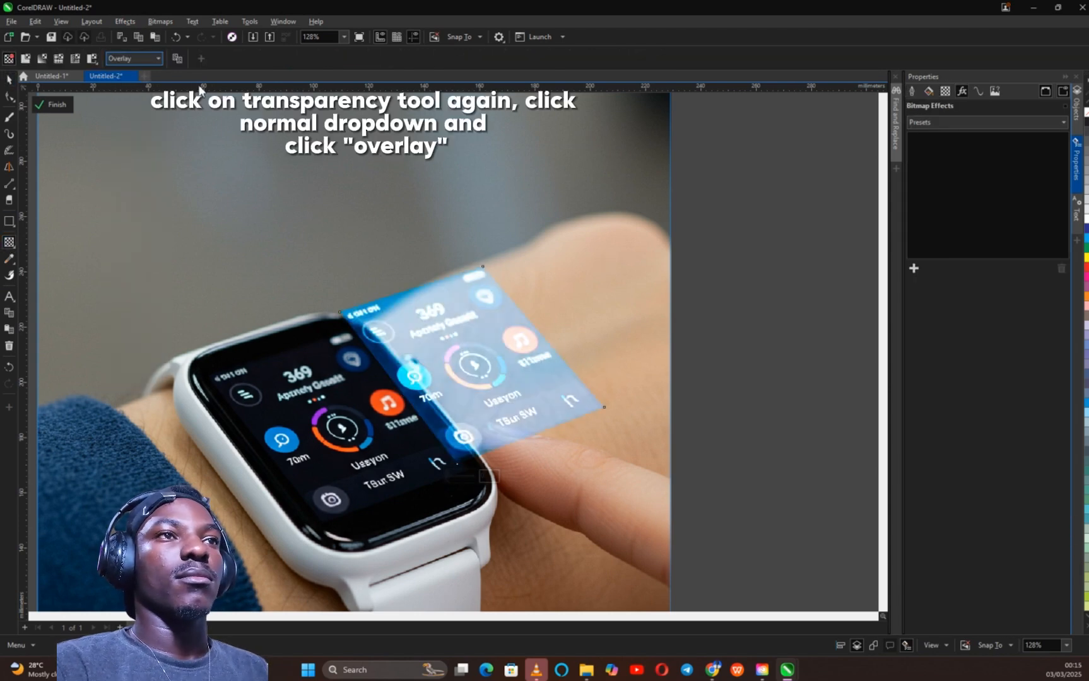
scroll(364, 224, down, 5)
scroll(363, 265, up, 3)
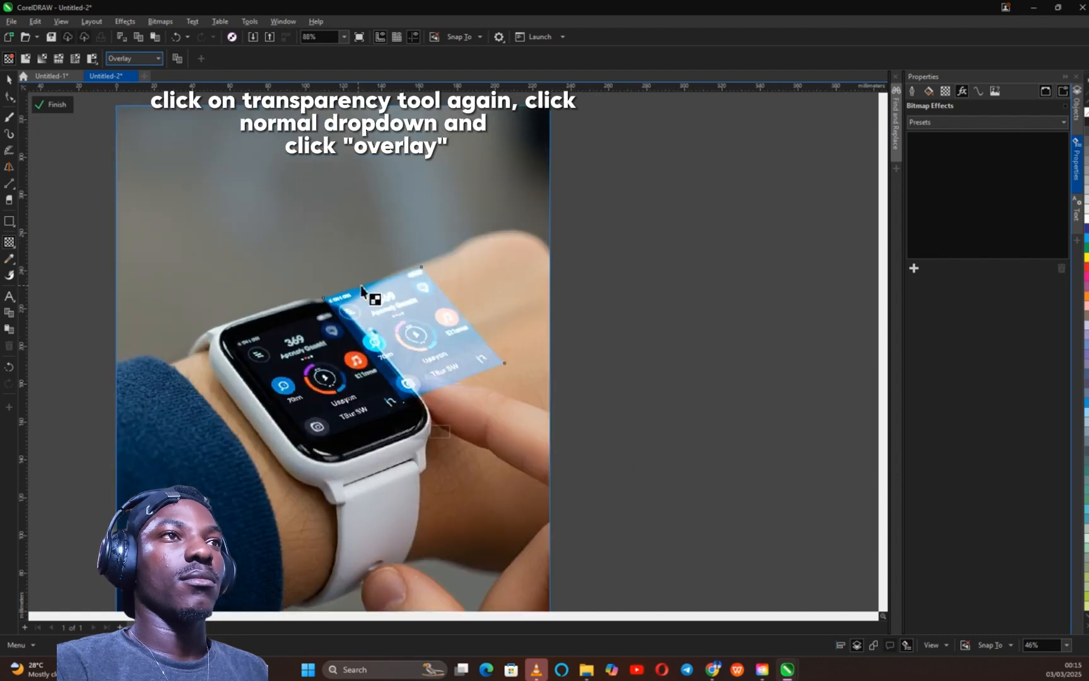
scroll(331, 282, down, 1)
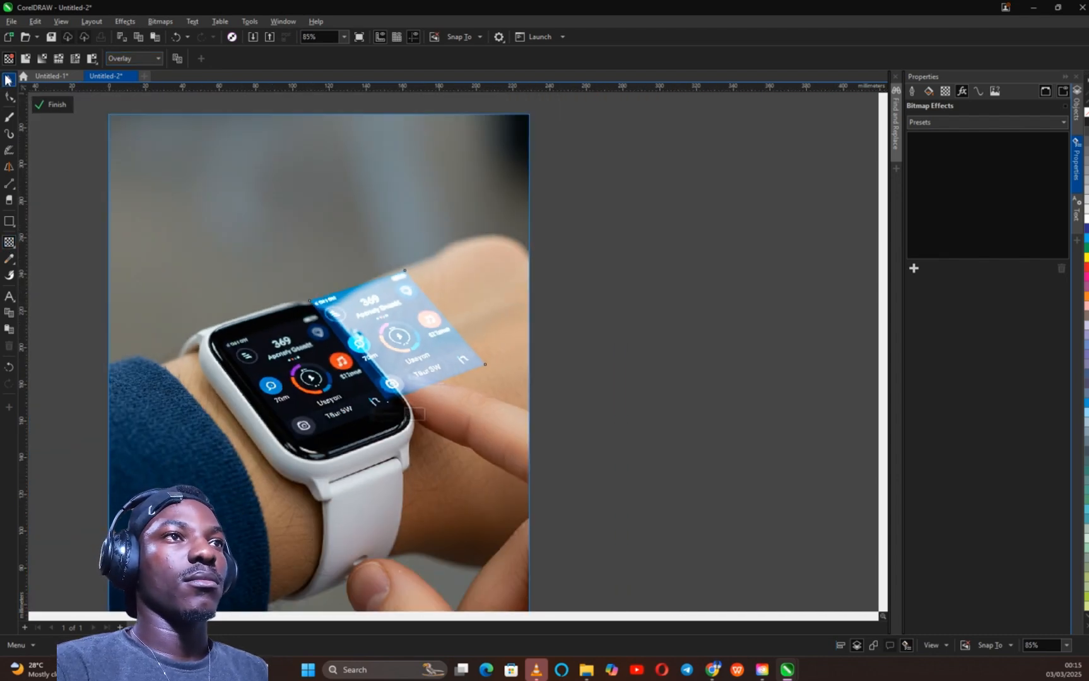
key(space)
scroll(545, 426, down, 3)
scroll(405, 352, up, 2)
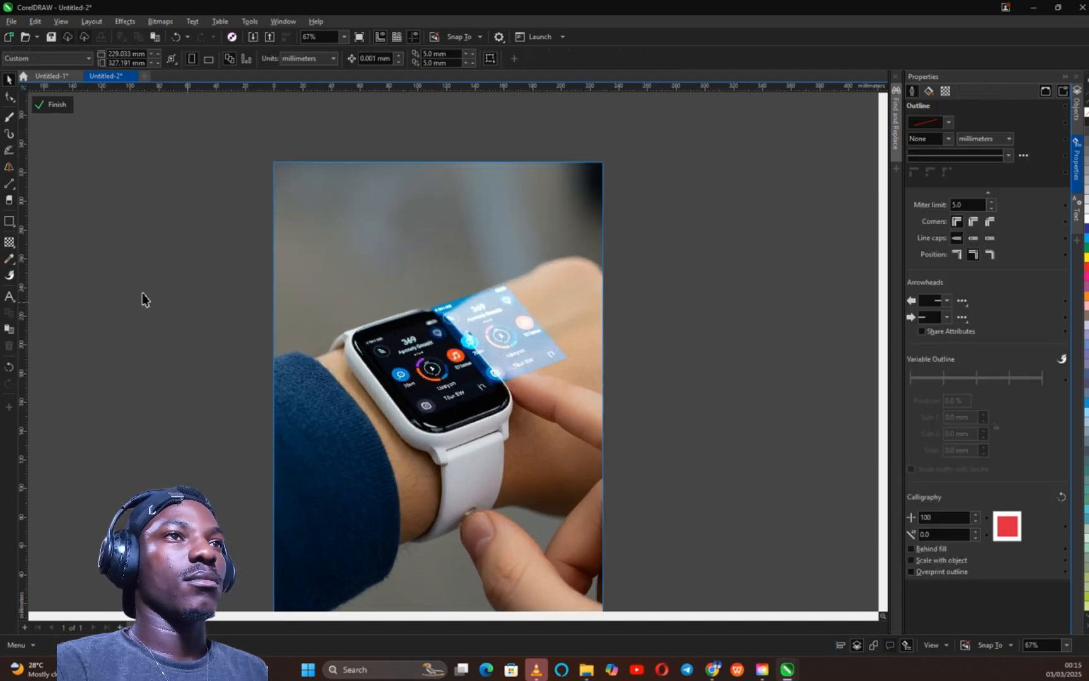
Draw a closed 2-Point Line shape about 145 by 93 mm around the watch screen and the floating cut-out.
click(9, 185)
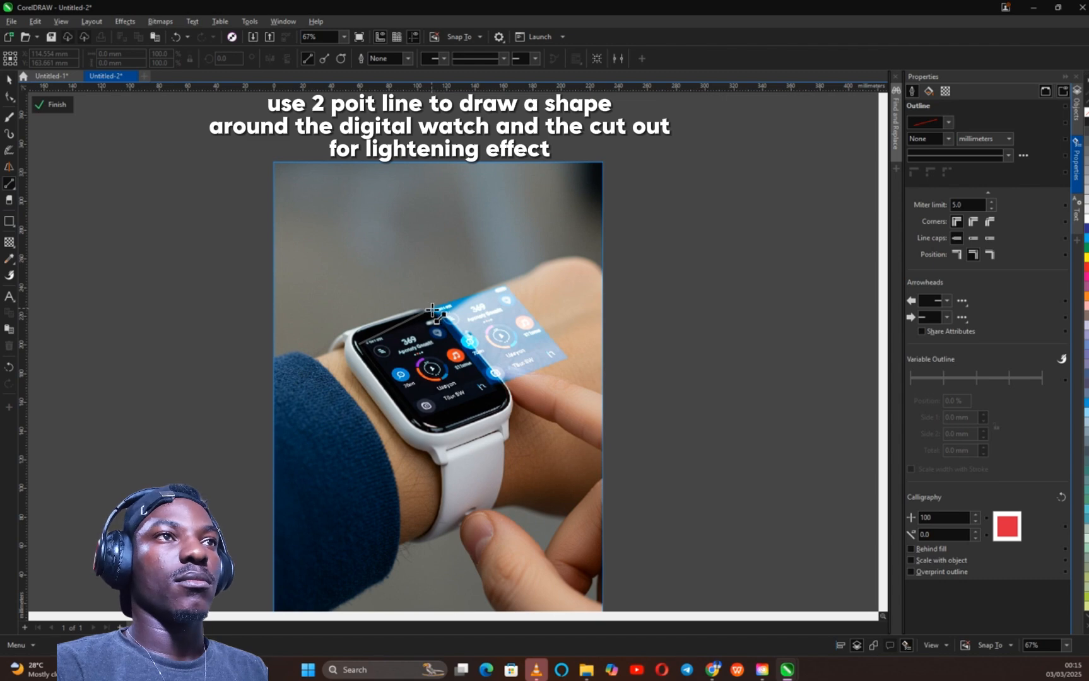
drag(432, 310, 432, 310)
drag(432, 310, 571, 362)
drag(571, 362, 357, 349)
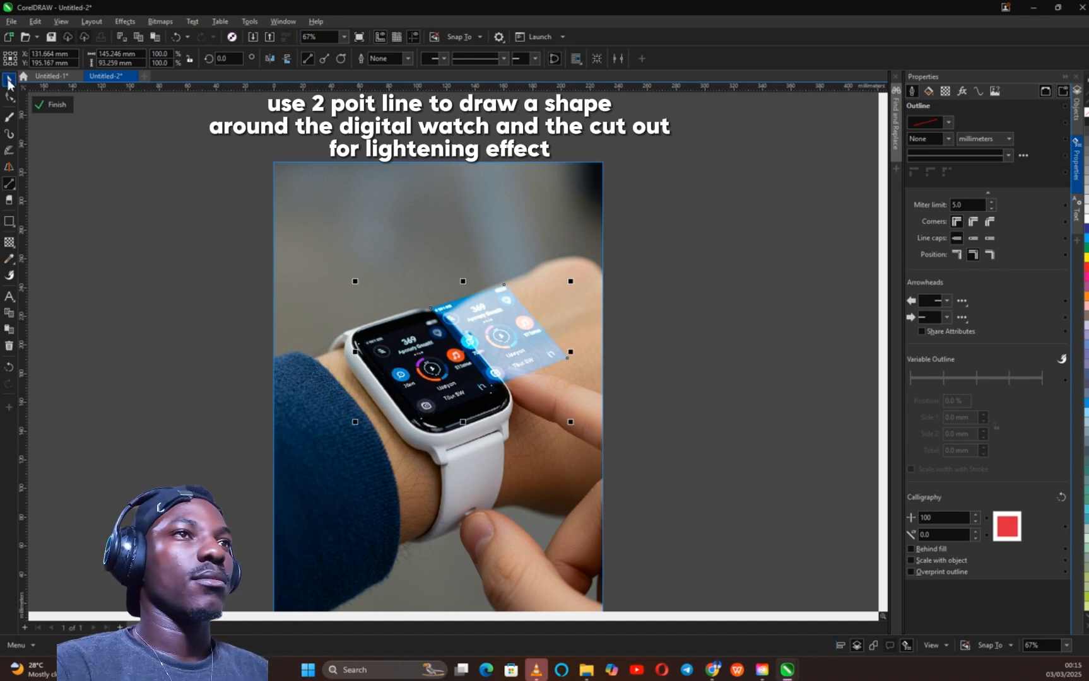
drag(456, 368, 397, 241)
key(ctrl+z)
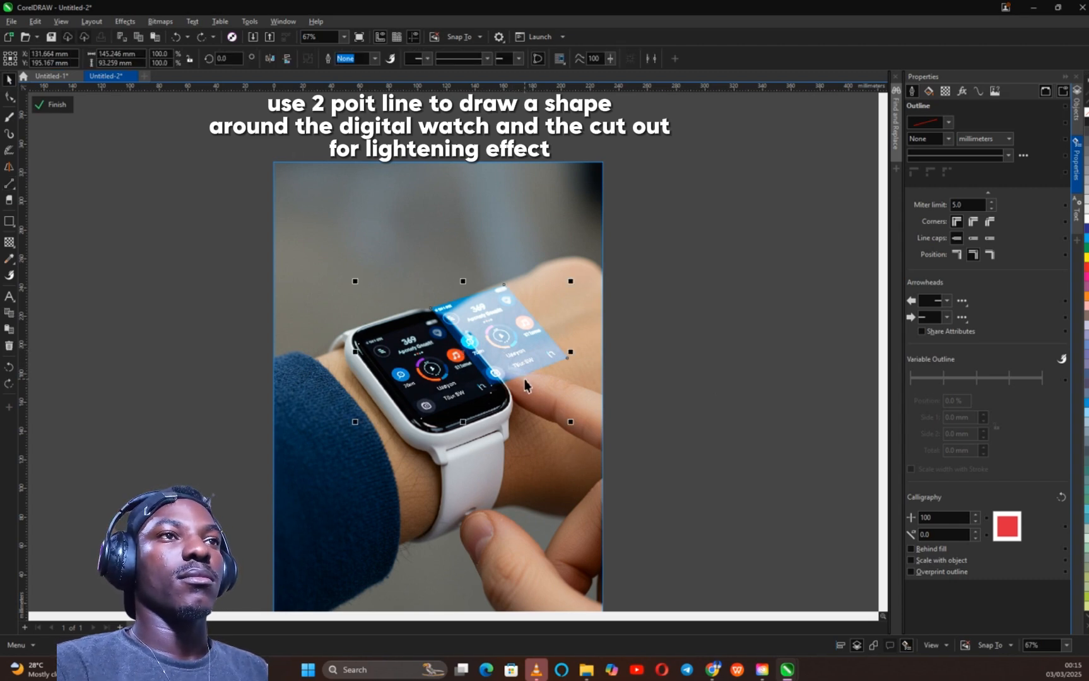
click(743, 427)
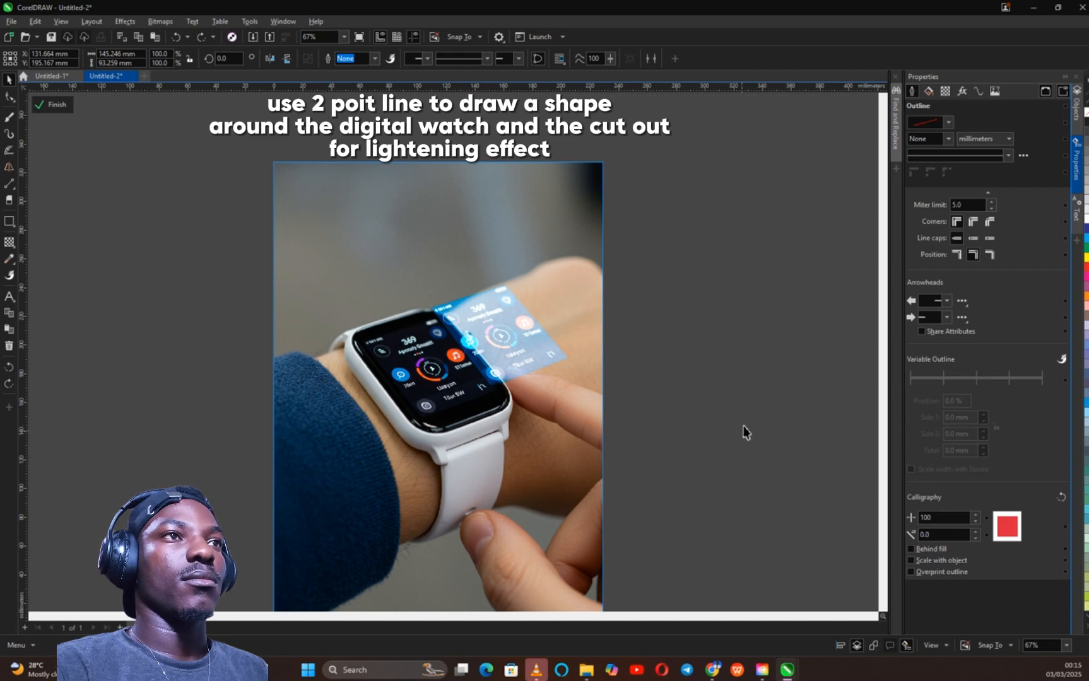
Fill the large shape spanning the watch screen and the cut-out with blue.
click(426, 386)
click(514, 382)
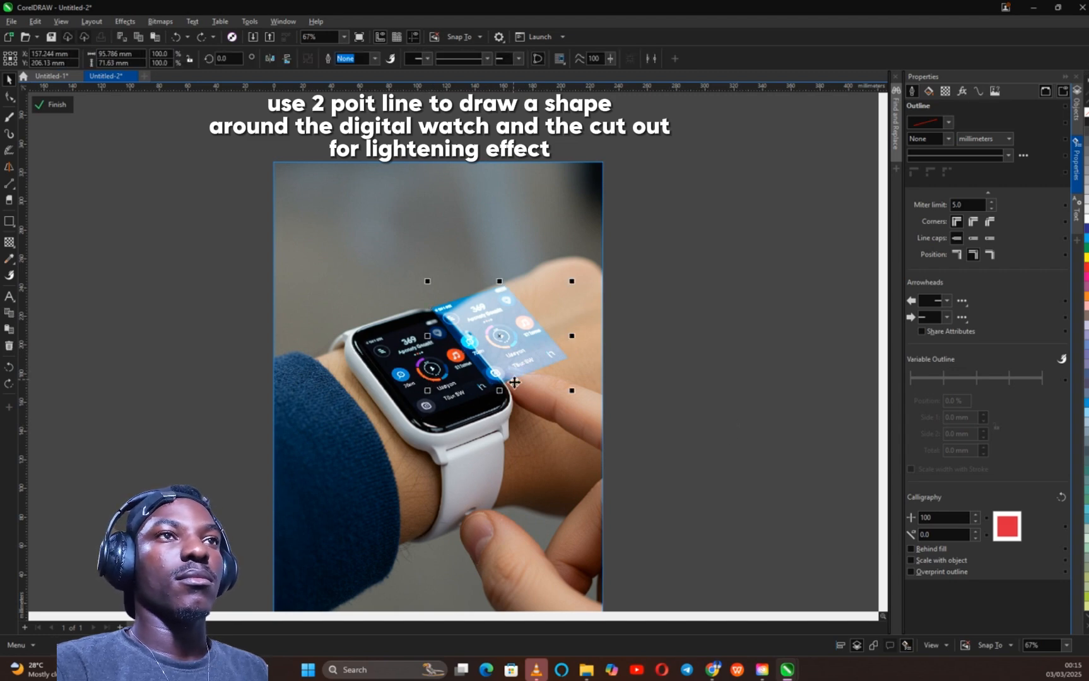
drag(415, 381, 415, 382)
click(414, 382)
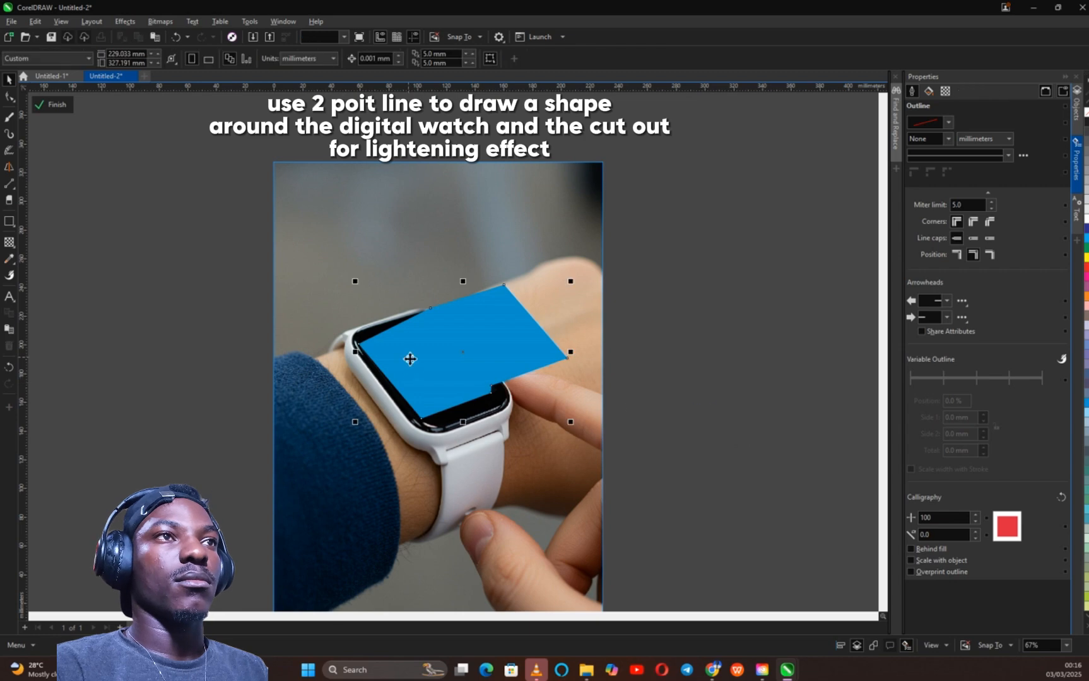
Apply a linear transparency to the large blue shape, running from the watch's lower edge toward the cut-out.
click(9, 242)
drag(415, 374, 509, 330)
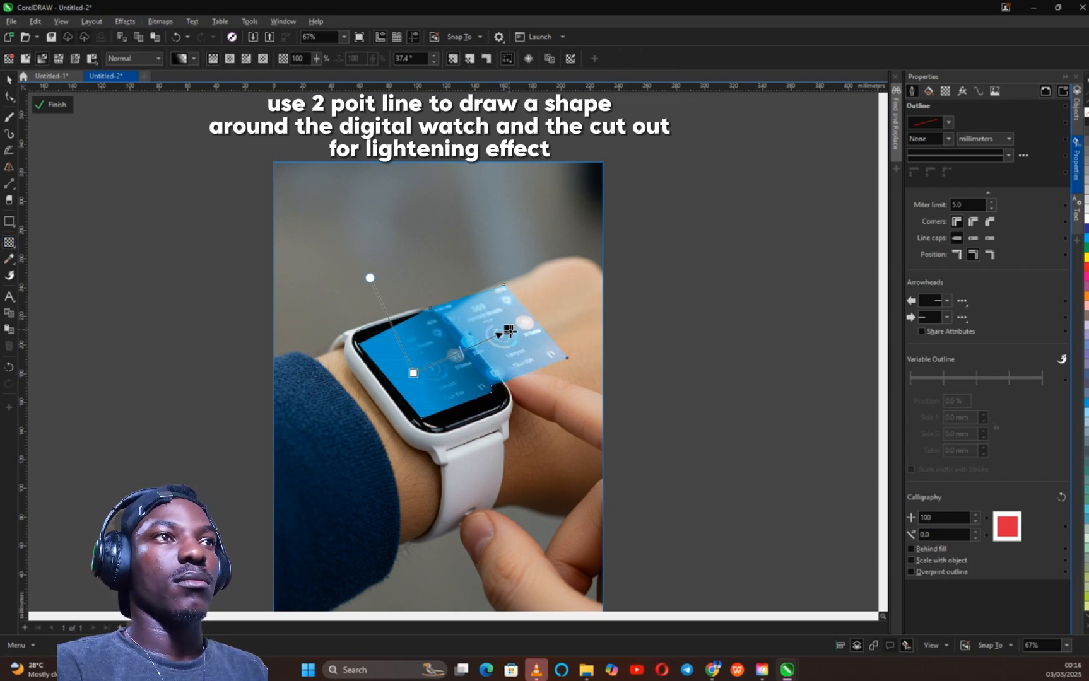
drag(413, 373, 381, 395)
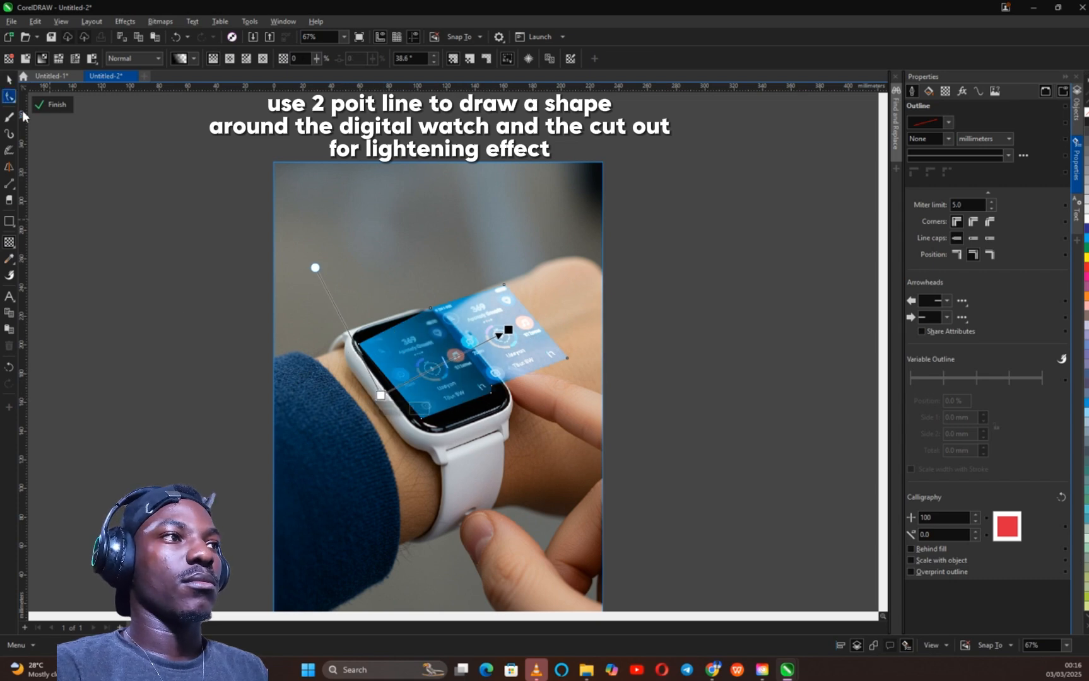
Reshape the large blue shape by moving its corner nodes to fit the corners of the watch screen.
click(9, 96)
scroll(418, 415, up, 3)
drag(322, 296, 320, 294)
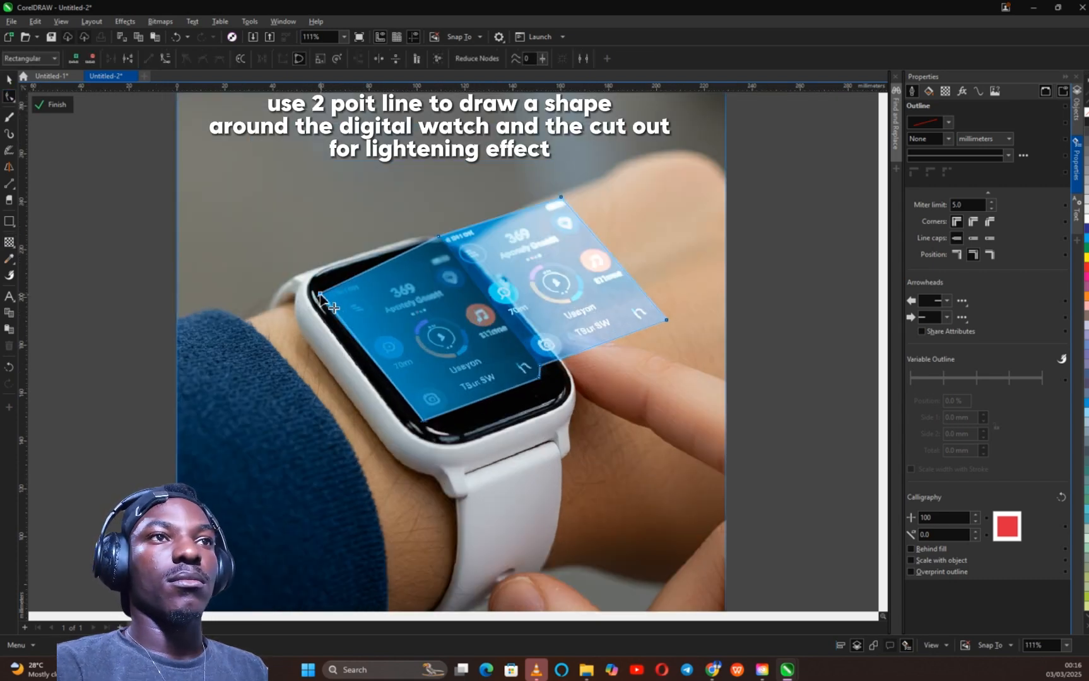
drag(424, 421, 421, 424)
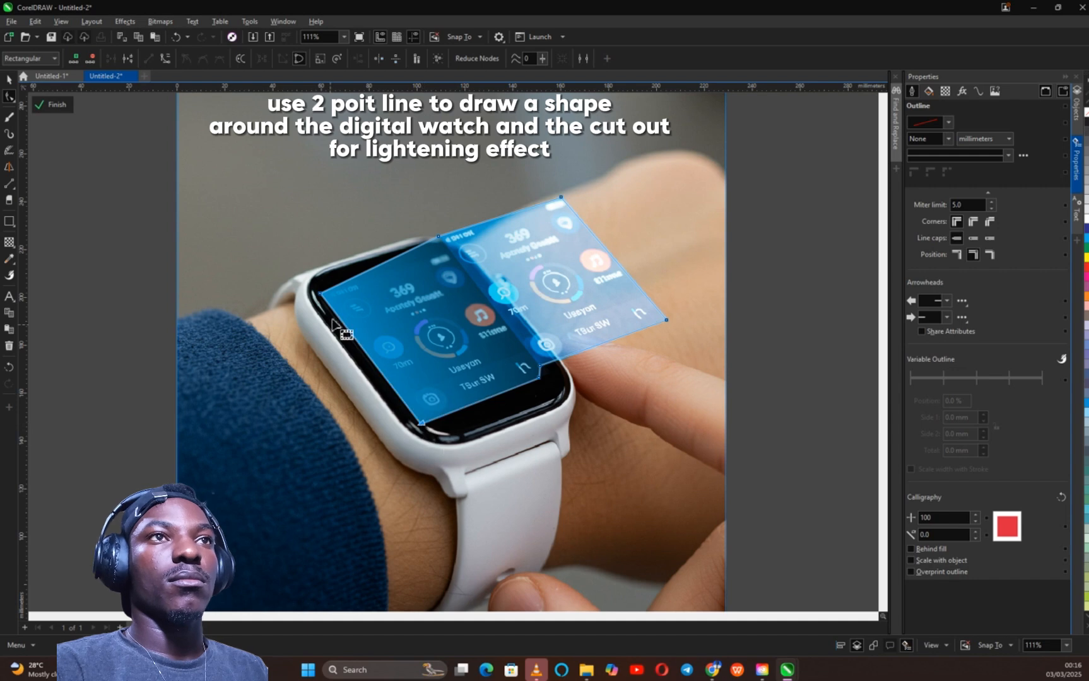
double_click(421, 245)
drag(421, 245, 445, 254)
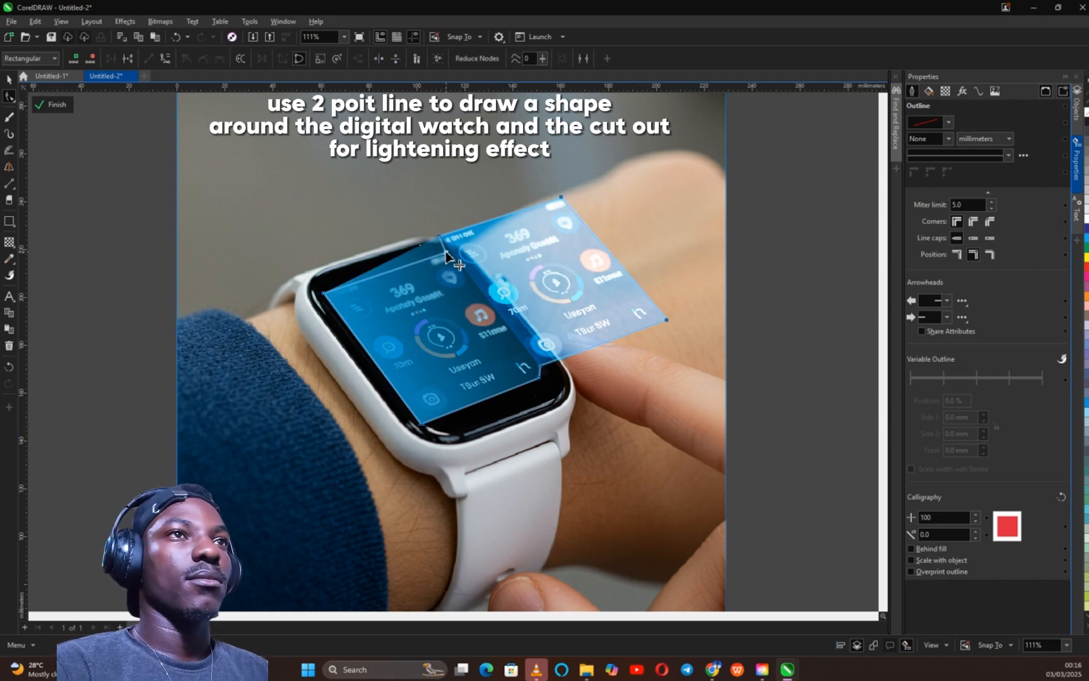
click(9, 79)
scroll(516, 415, down, 2)
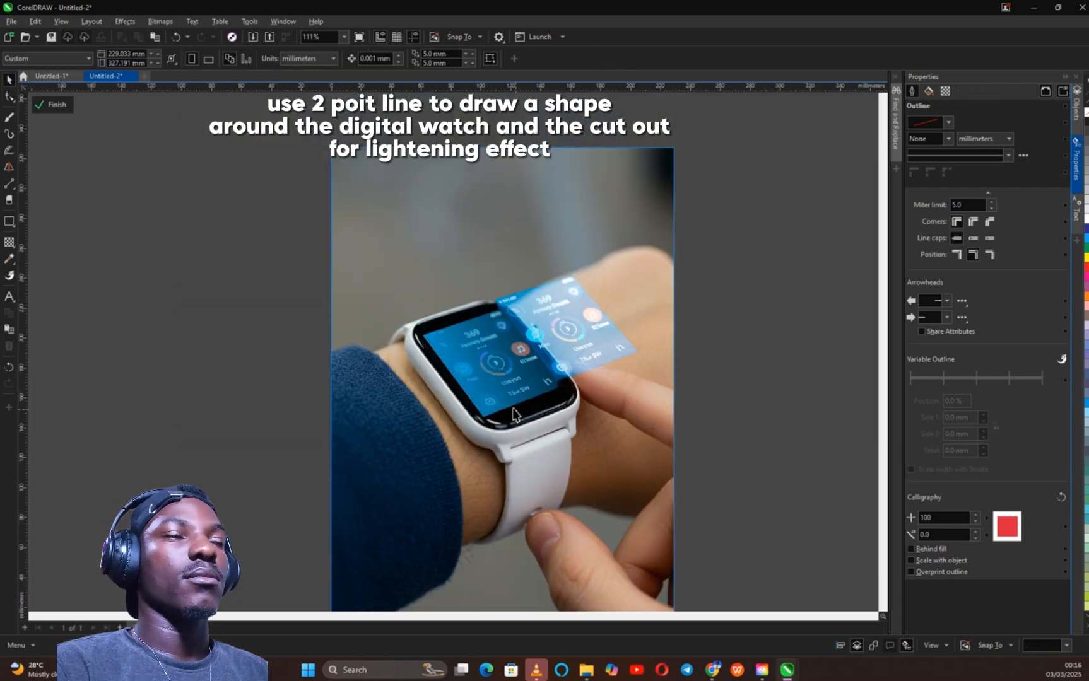
Adjust the large blue shape's linear transparency so its fade ends over the middle of the floating cut-out.
scroll(495, 400, up, 2)
click(492, 378)
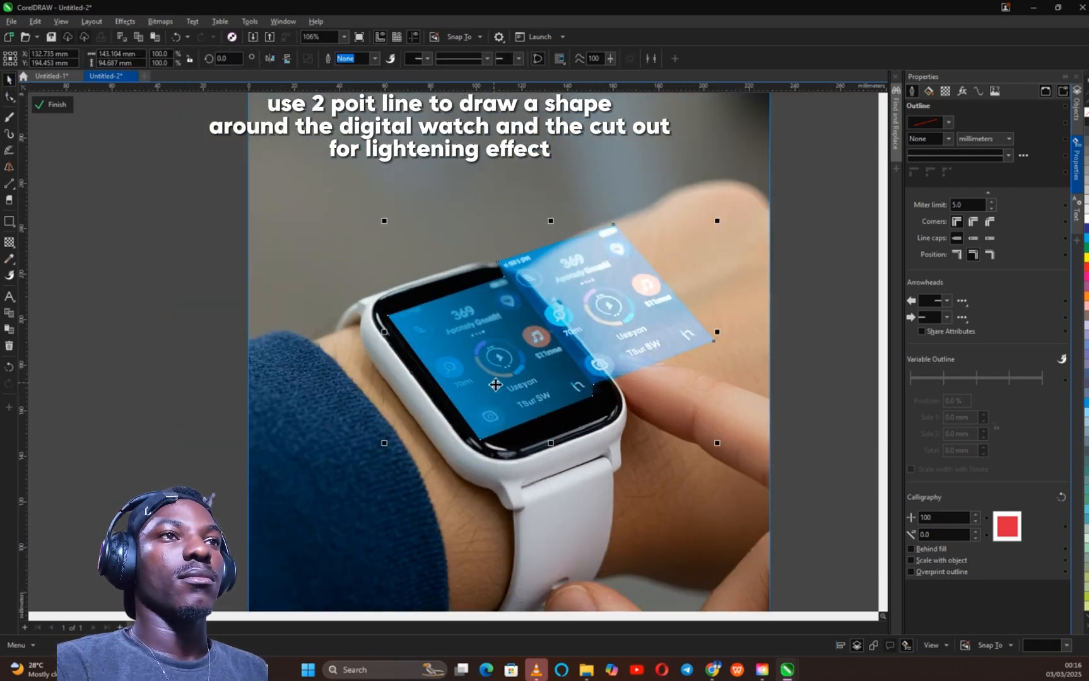
click(9, 243)
drag(533, 307, 513, 314)
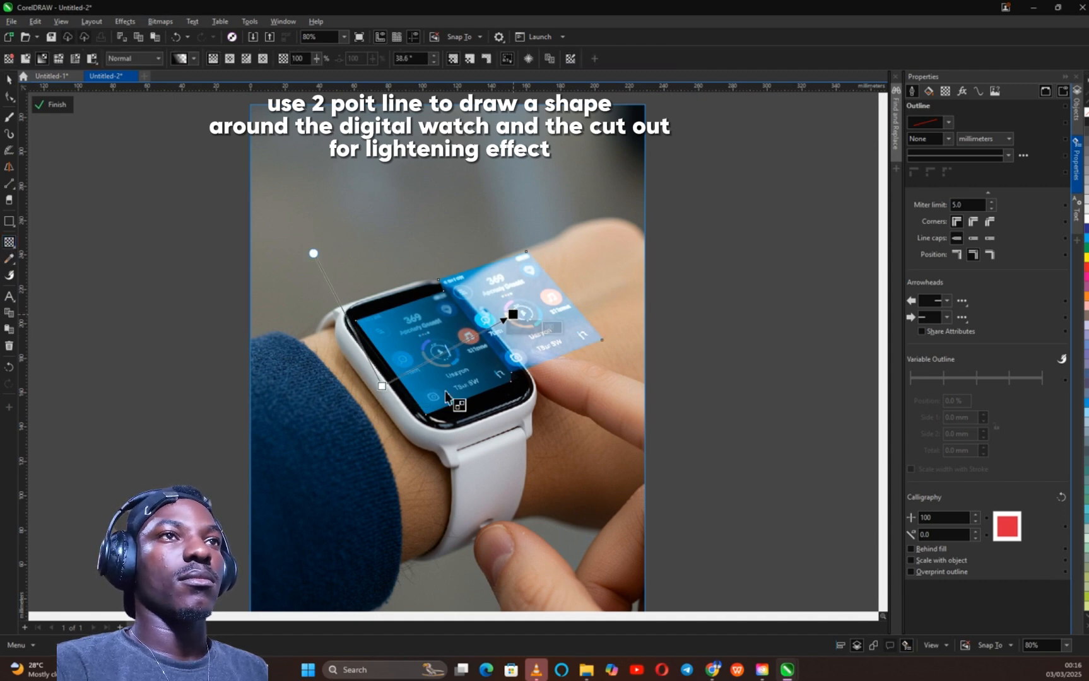
click(8, 82)
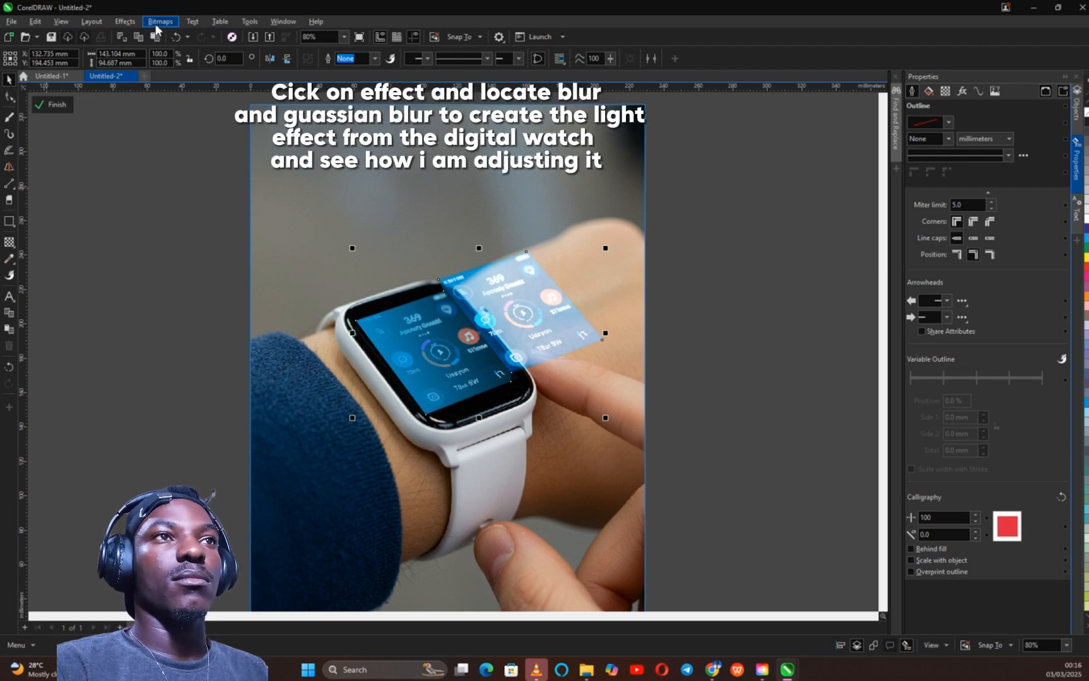
Add a Gaussian Blur effect to the large blue shape.
click(131, 22)
click(129, 23)
click(130, 23)
mouse_move(143, 91)
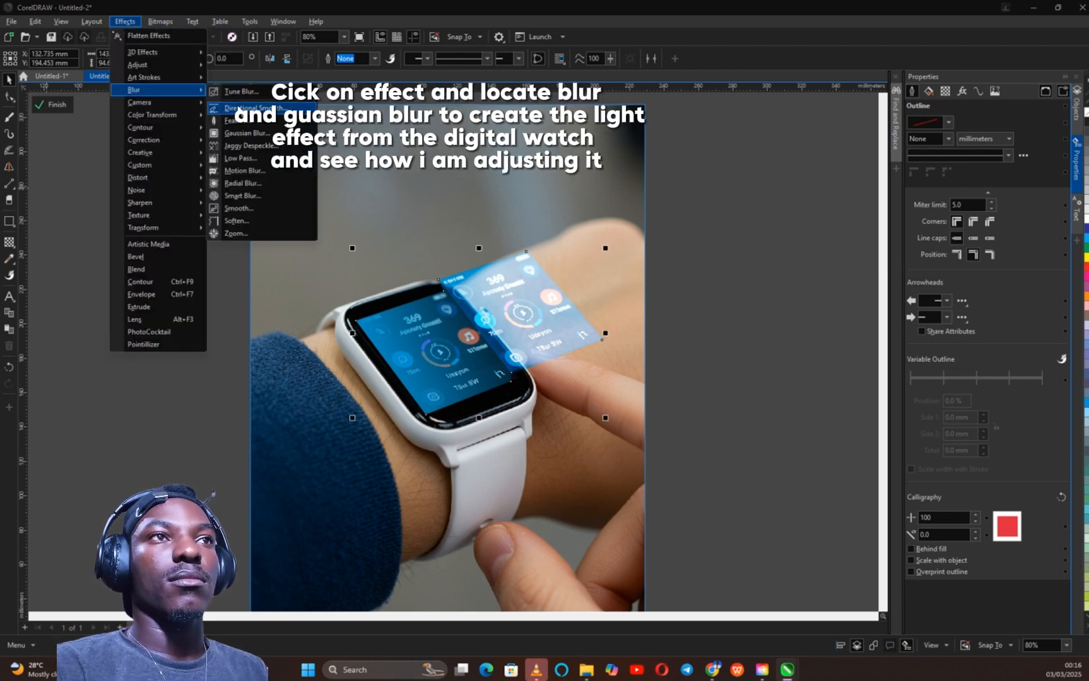
click(246, 133)
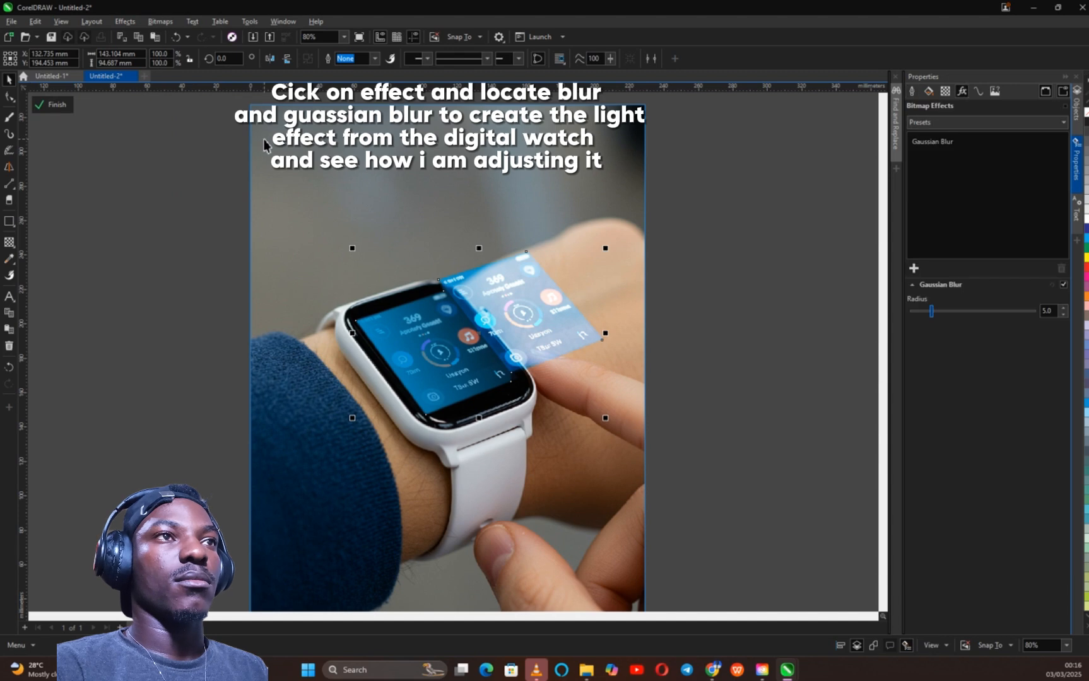
Set the Gaussian Blur radius of the large blue shape to 96.6.
click(951, 311)
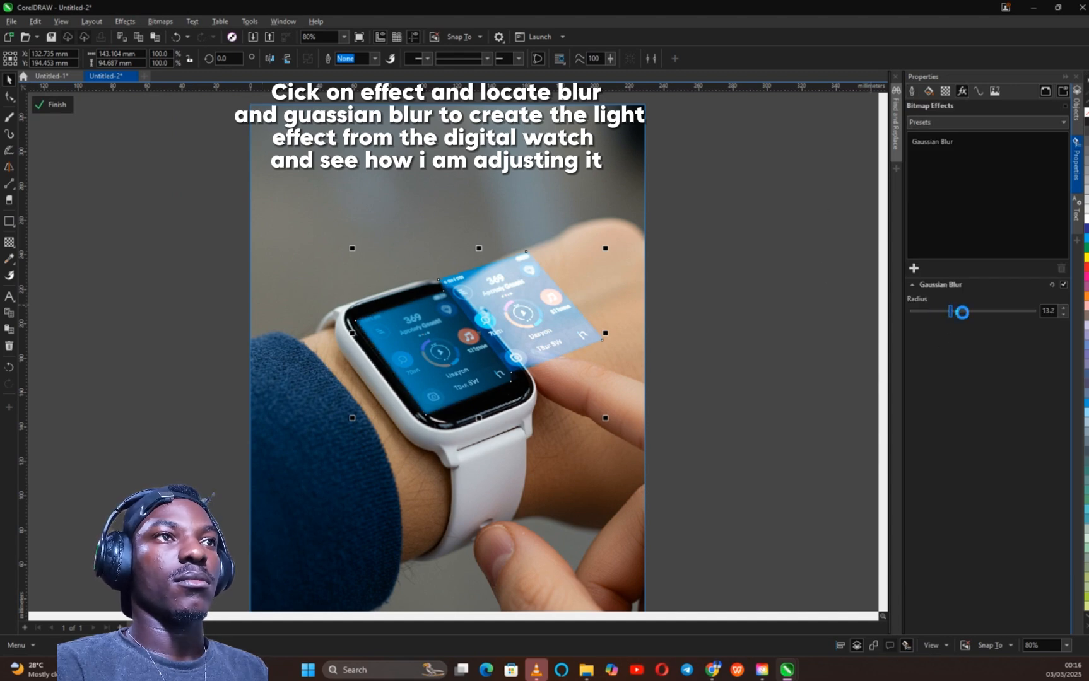
drag(960, 311, 967, 311)
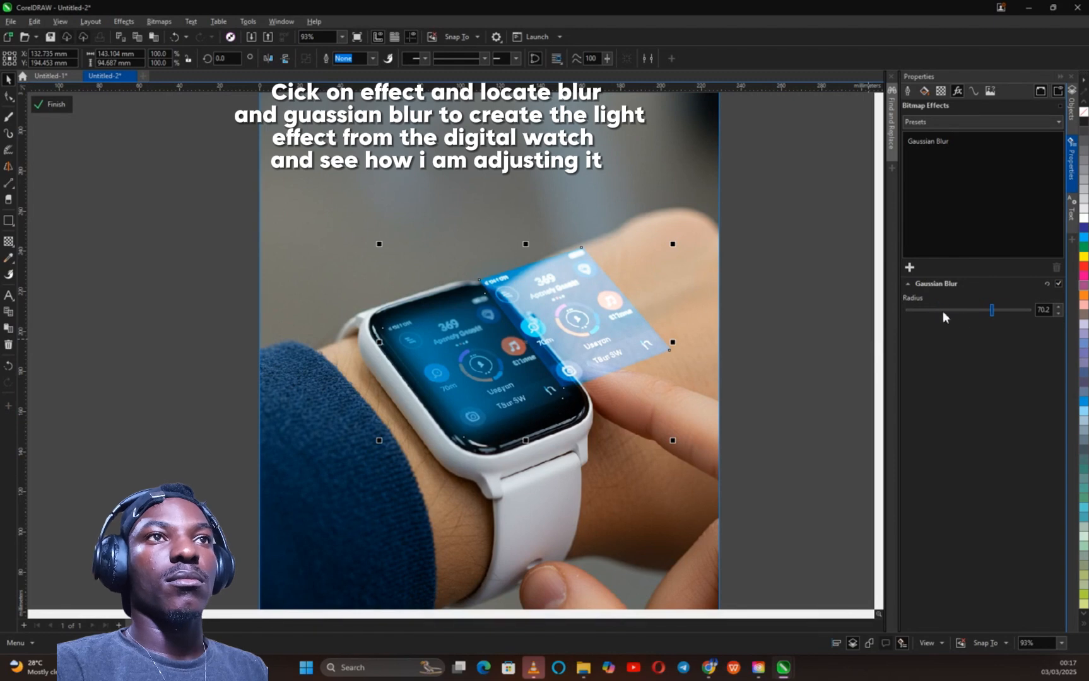
drag(992, 311, 1001, 309)
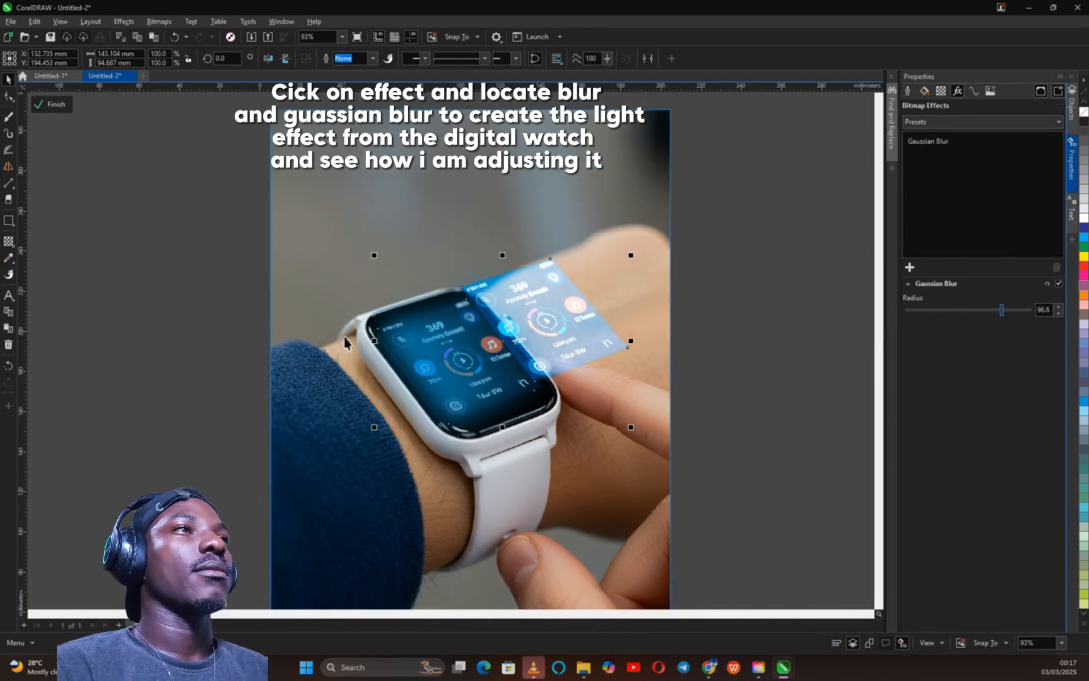
scroll(343, 339, down, 2)
scroll(394, 333, up, 2)
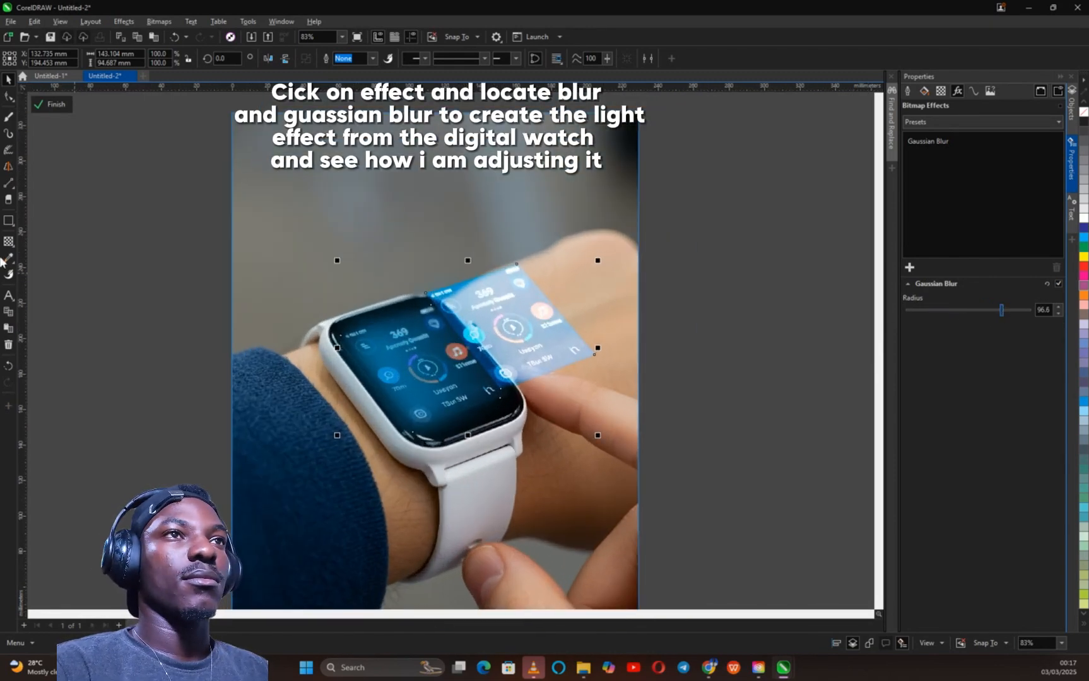
Extend the blurred blue shape's linear transparency farther across the floating cut-out, toward its outer edge.
click(7, 243)
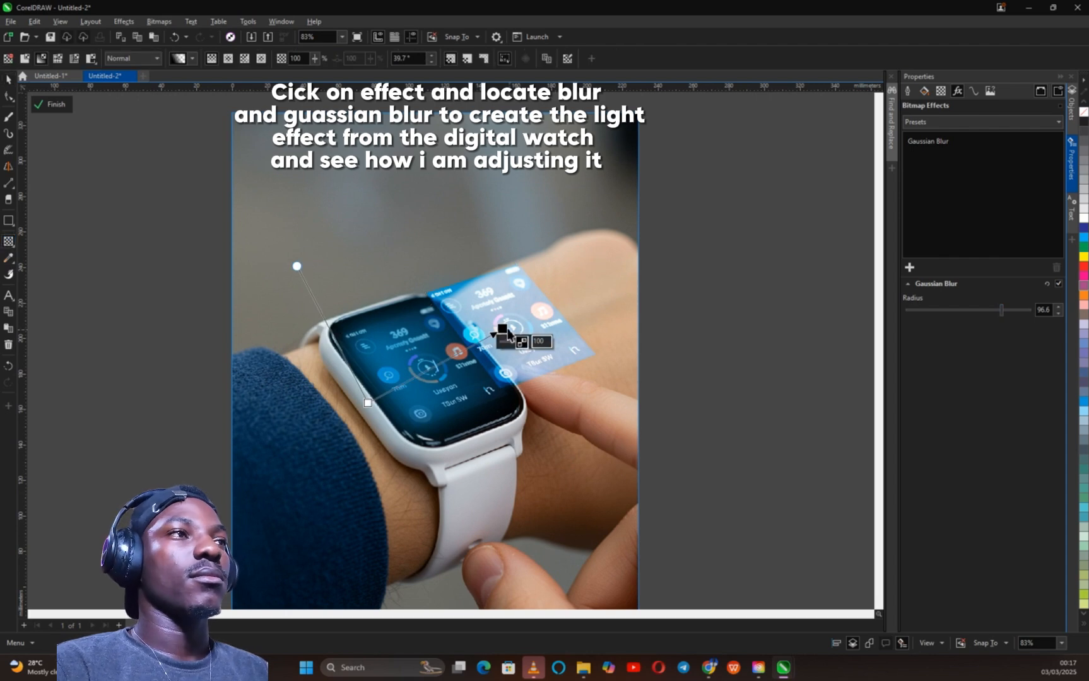
drag(503, 329, 550, 305)
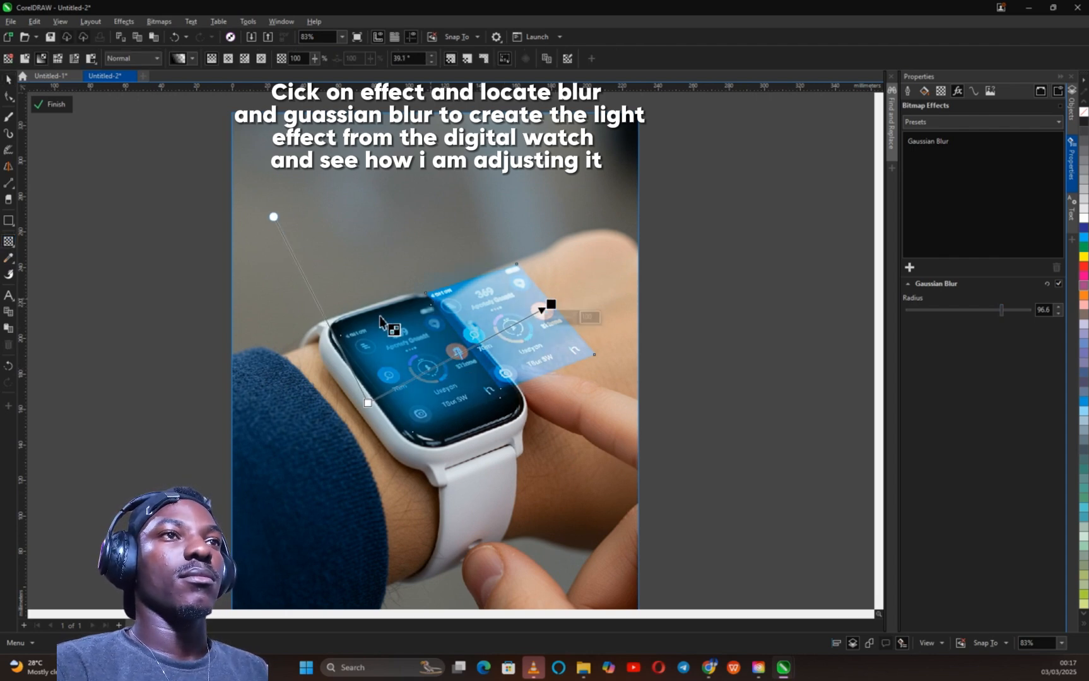
scroll(436, 348, down, 2)
scroll(384, 314, down, 1)
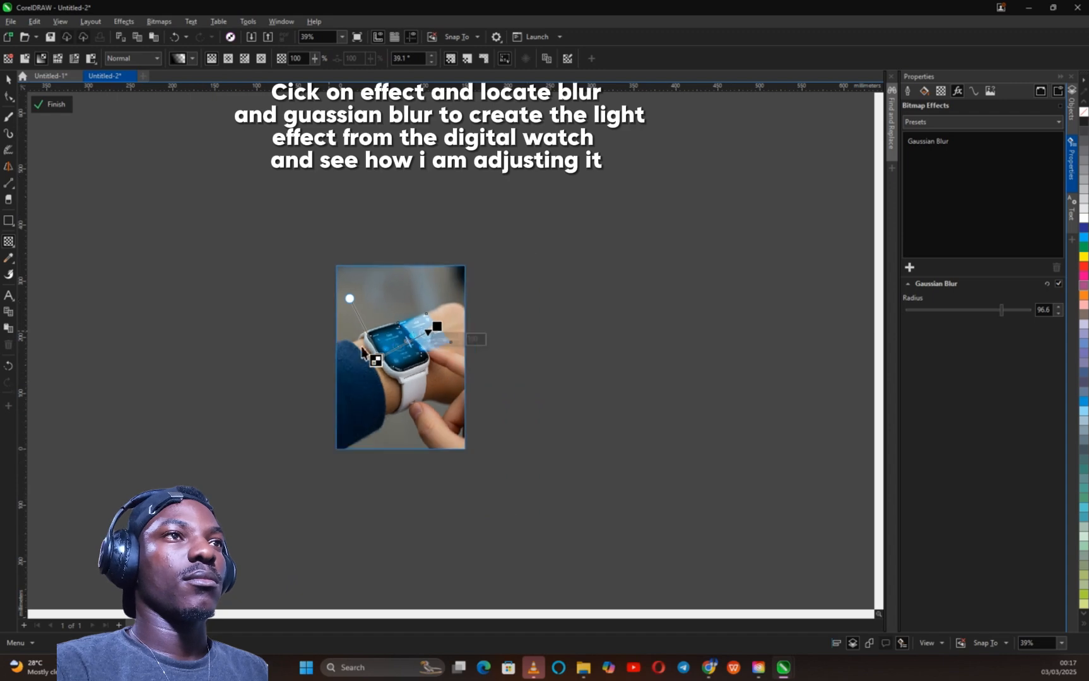
scroll(384, 315, up, 1)
click(8, 79)
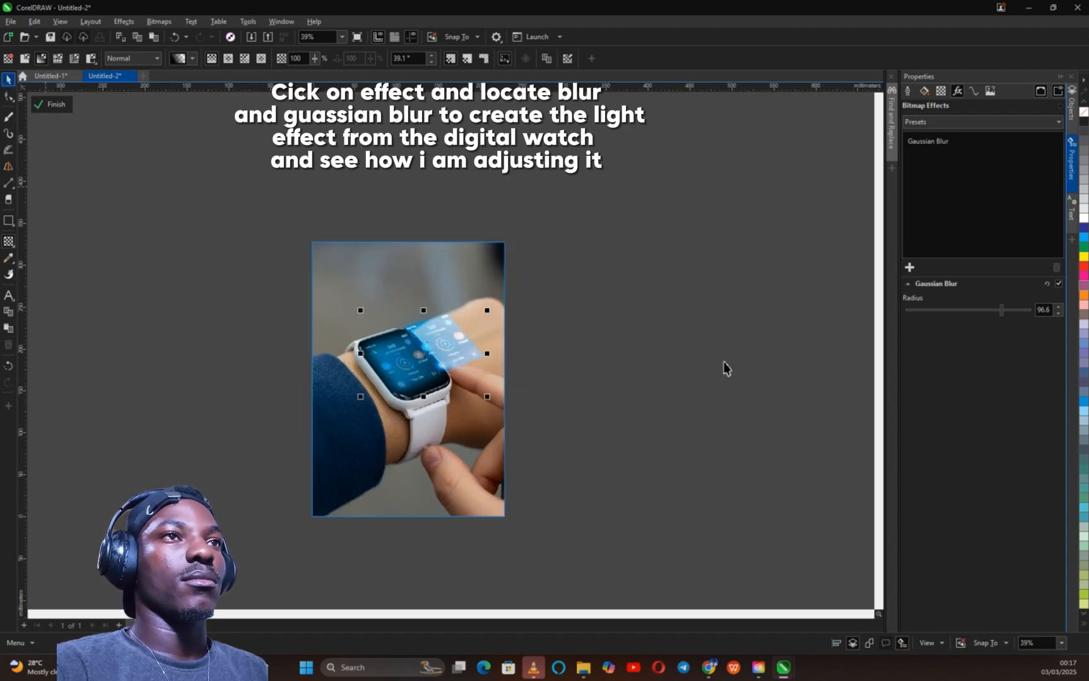
Weaken the blue Overlay shape on the floating cut-out by setting its uniform transparency to 51.
scroll(471, 357, up, 1)
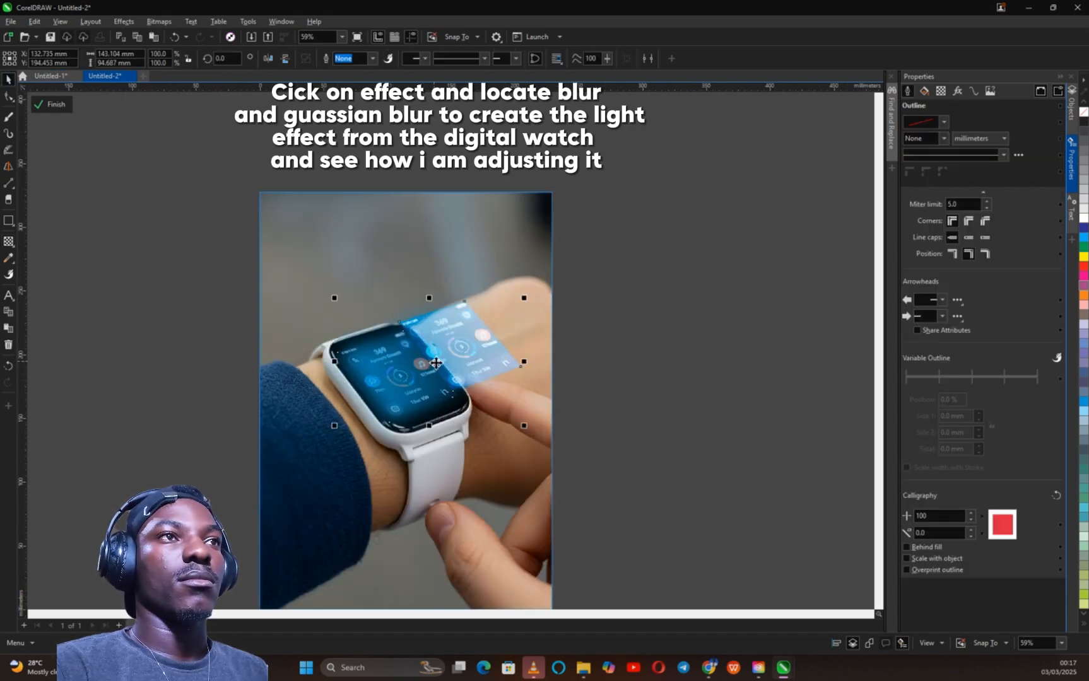
scroll(462, 359, up, 1)
click(457, 357)
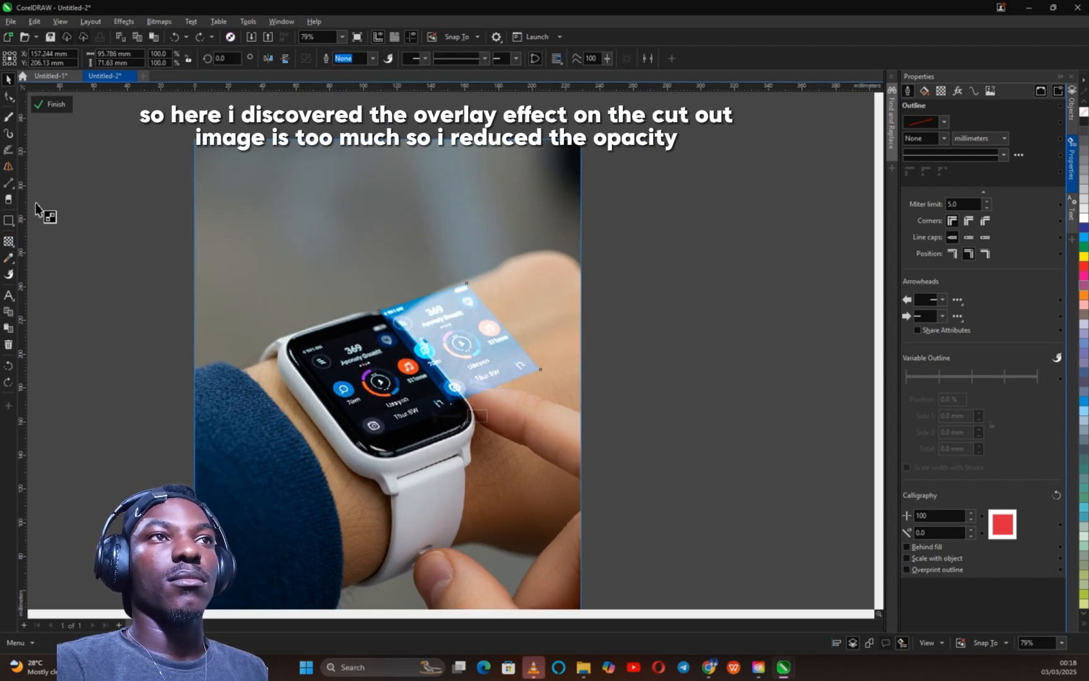
click(8, 242)
drag(438, 413, 450, 415)
click(8, 79)
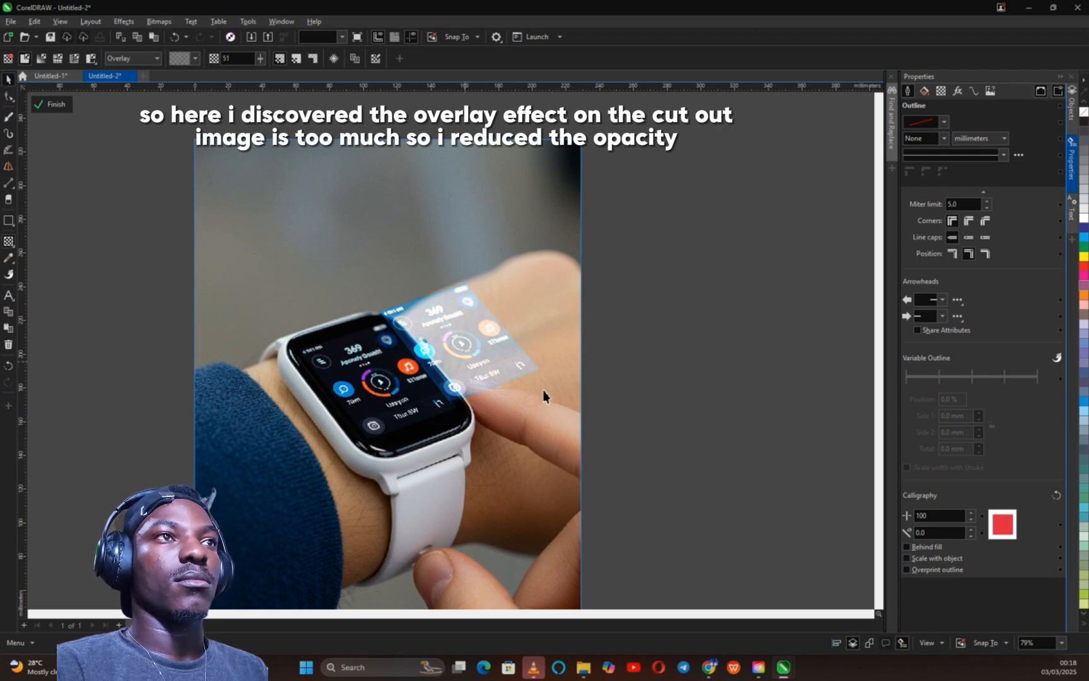
click(498, 350)
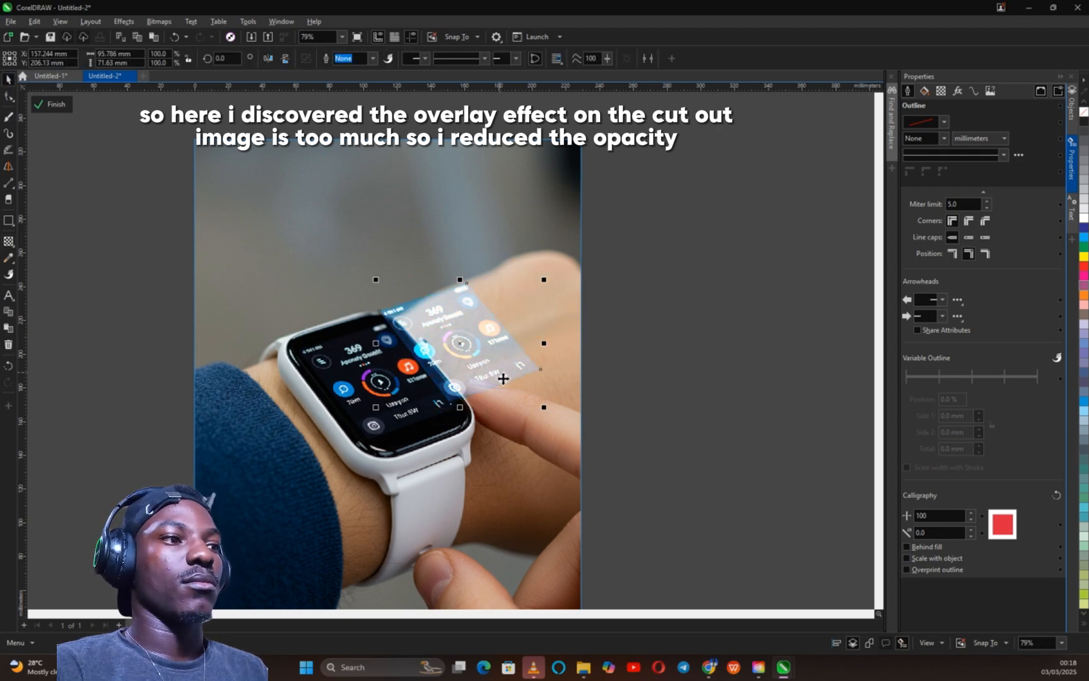
scroll(487, 372, down, 3)
click(610, 432)
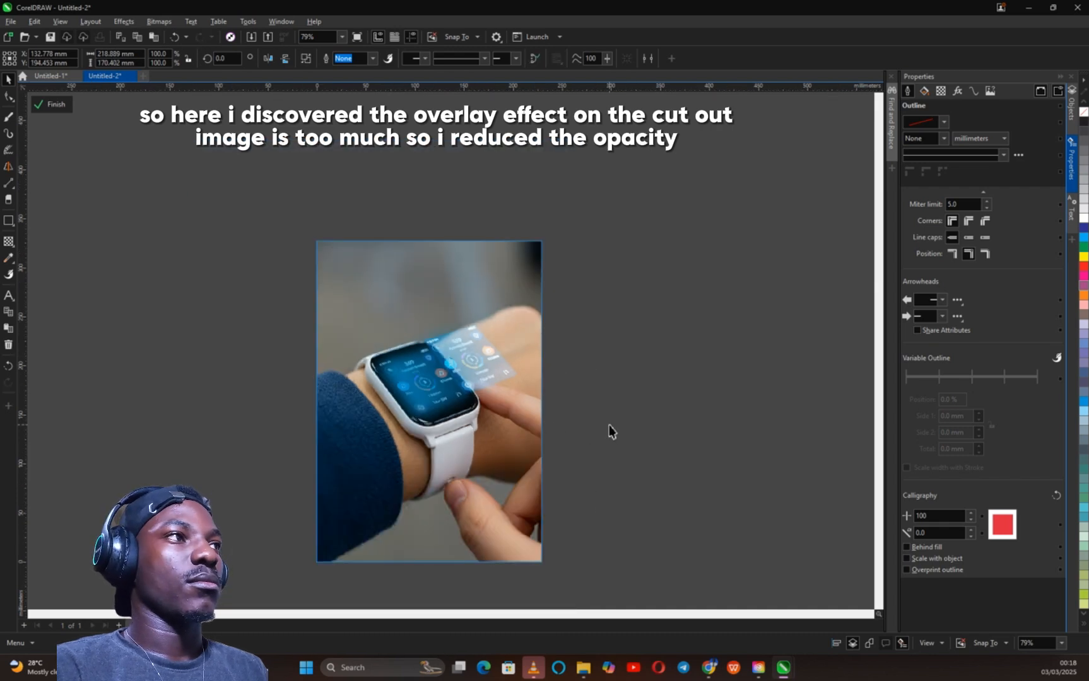
Enlarge the floating cut-out together with its blue overlay from the centre to about 131 by 98 mm.
scroll(404, 432, up, 4)
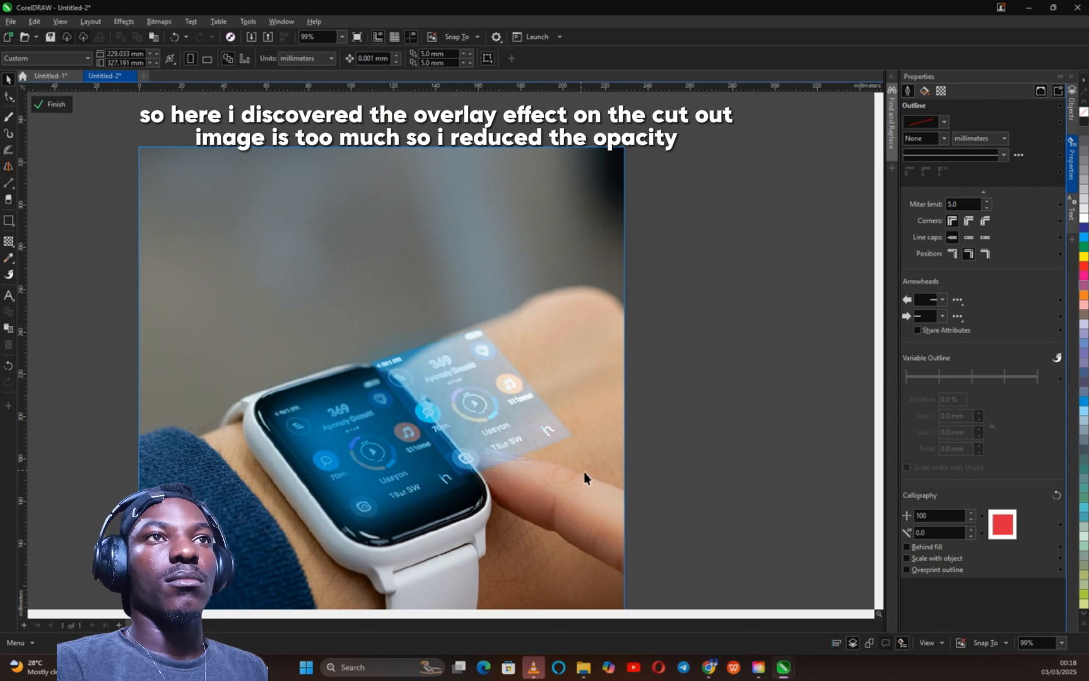
scroll(442, 455, down, 4)
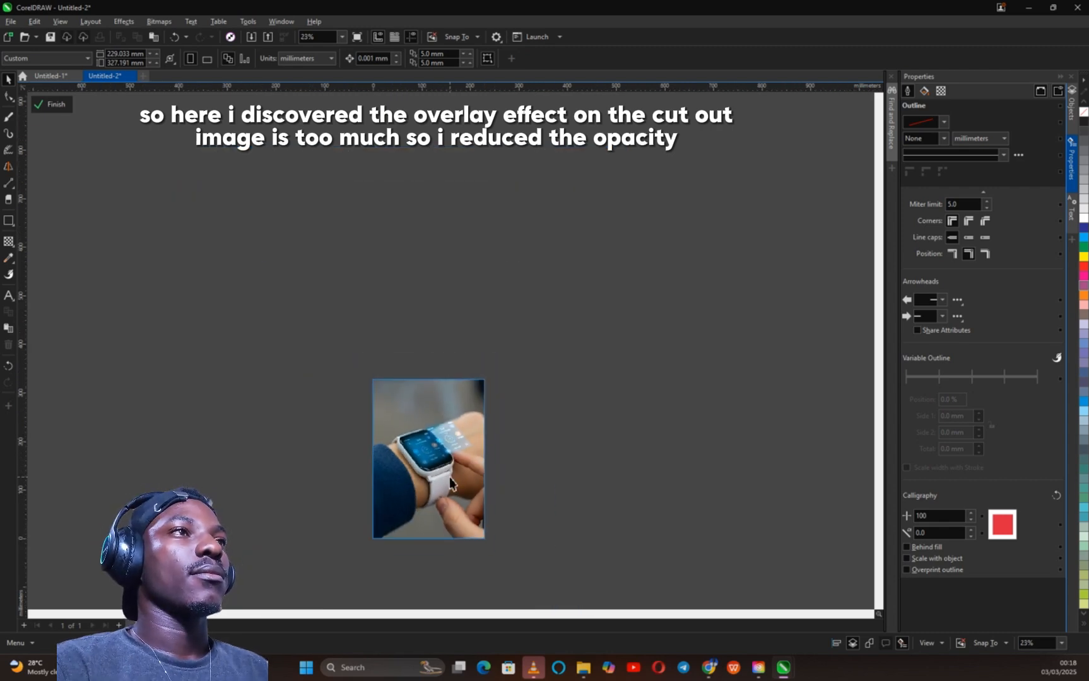
scroll(440, 457, up, 3)
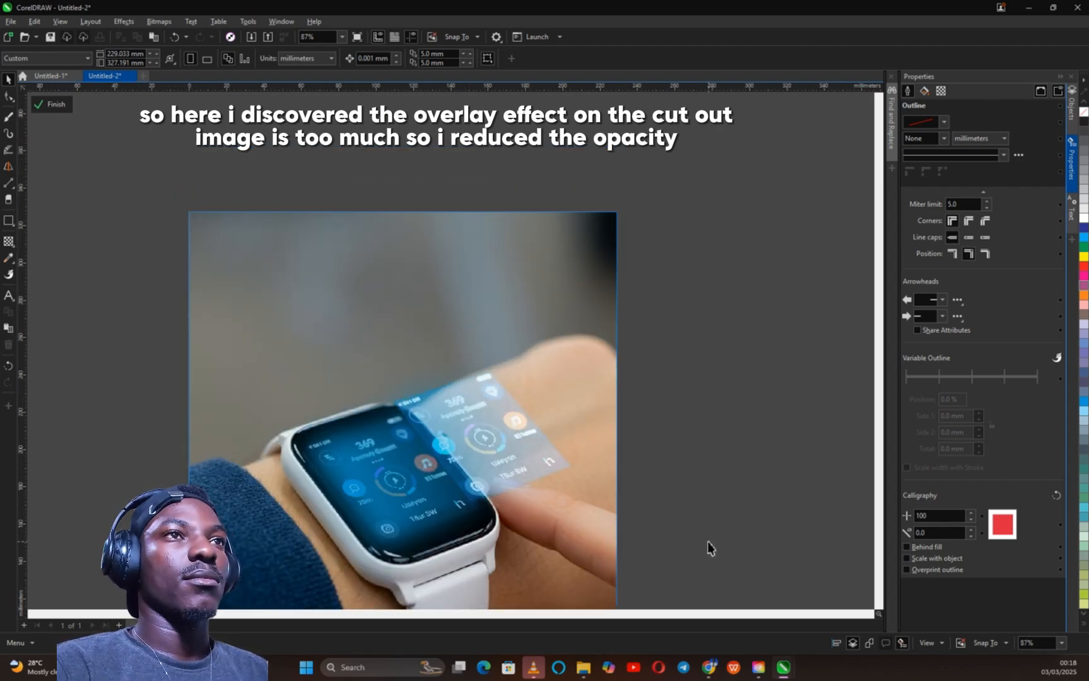
drag(708, 541, 338, 353)
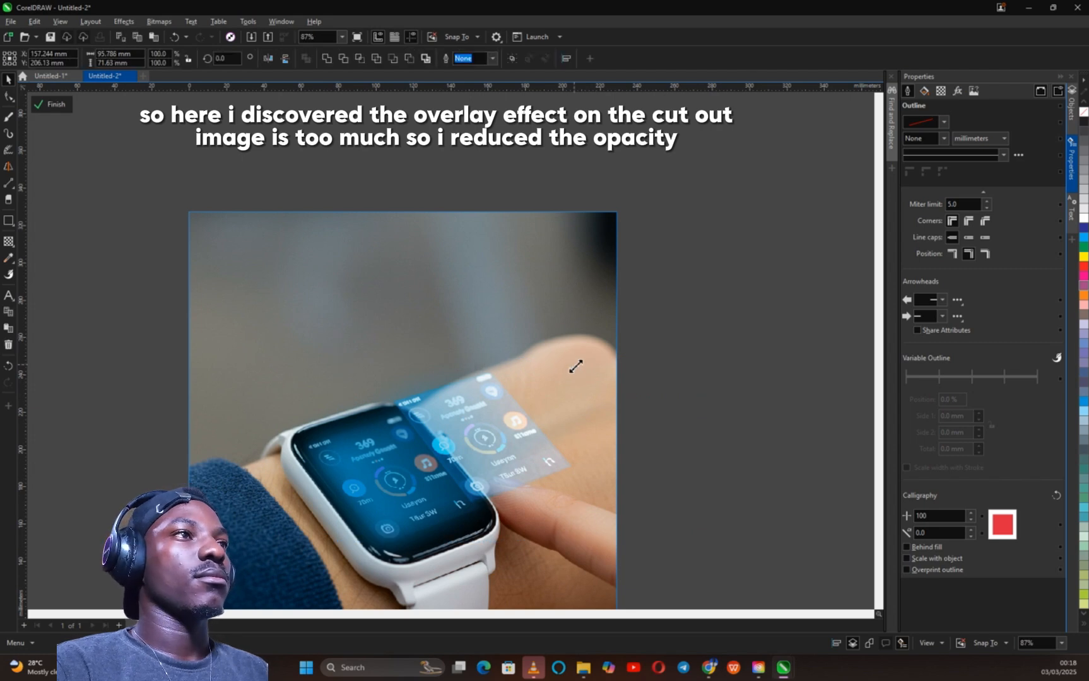
drag(575, 365, 611, 338)
scroll(334, 442, down, 3)
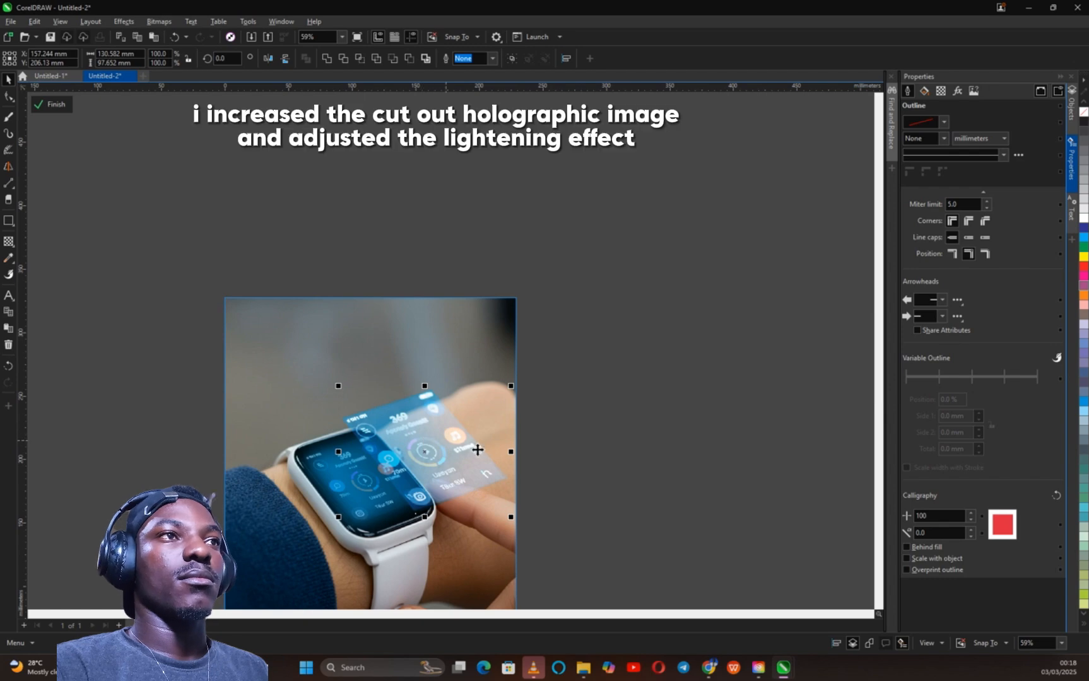
click(604, 478)
Reshape the blurred blue light shape by moving its nodes out to the corners of the enlarged cut-out.
click(346, 484)
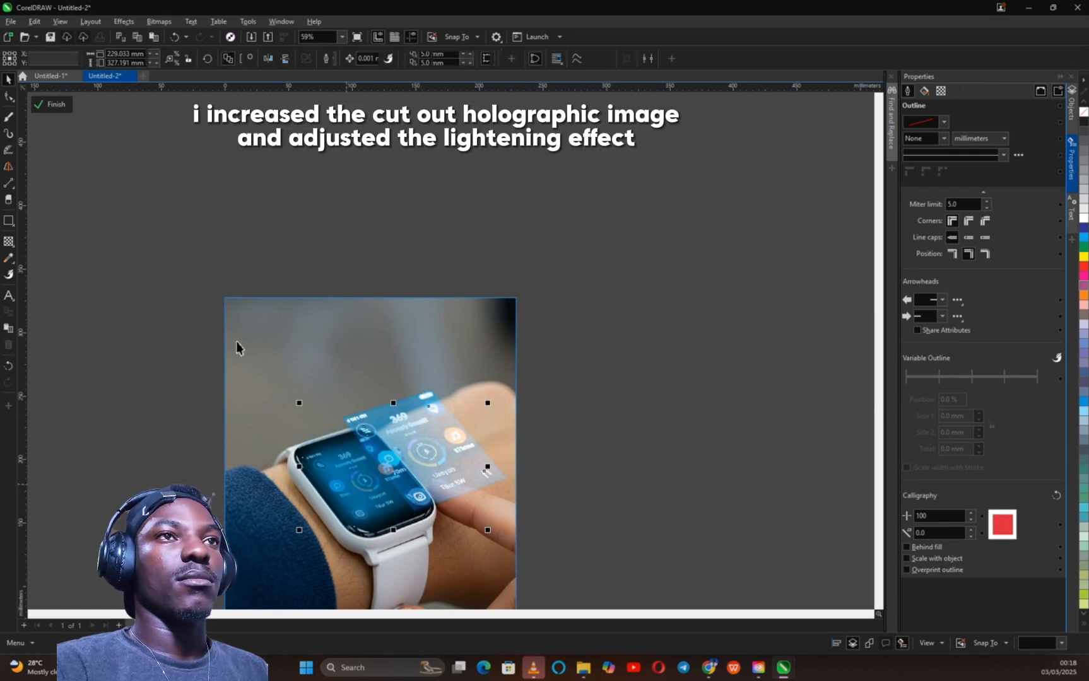
click(7, 97)
scroll(336, 429, up, 3)
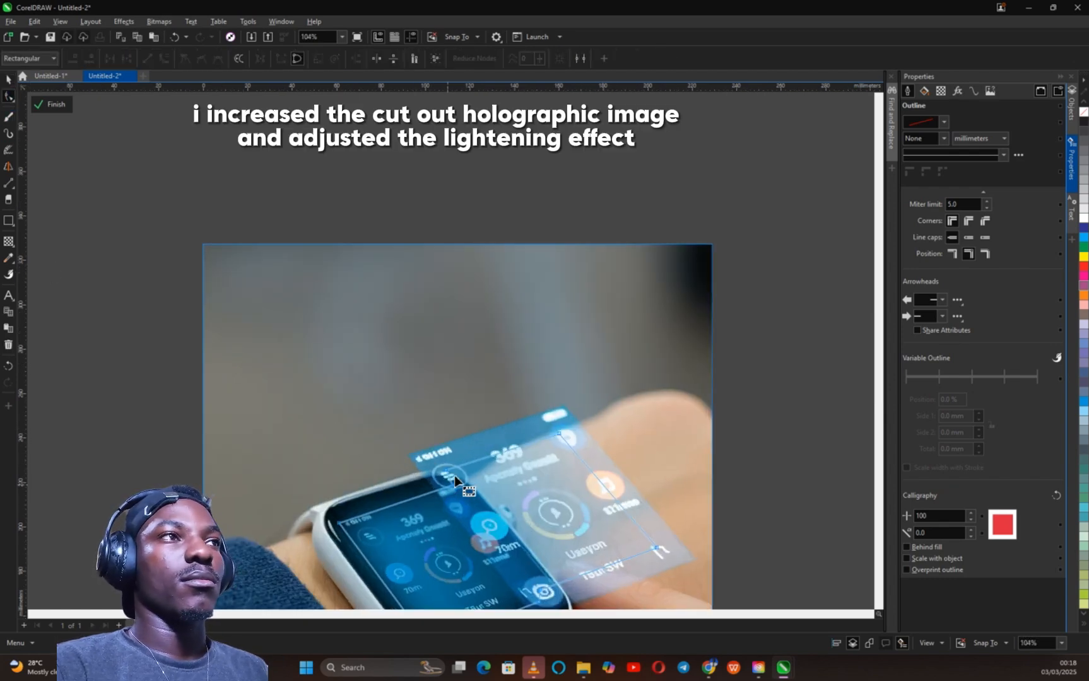
drag(445, 475, 401, 457)
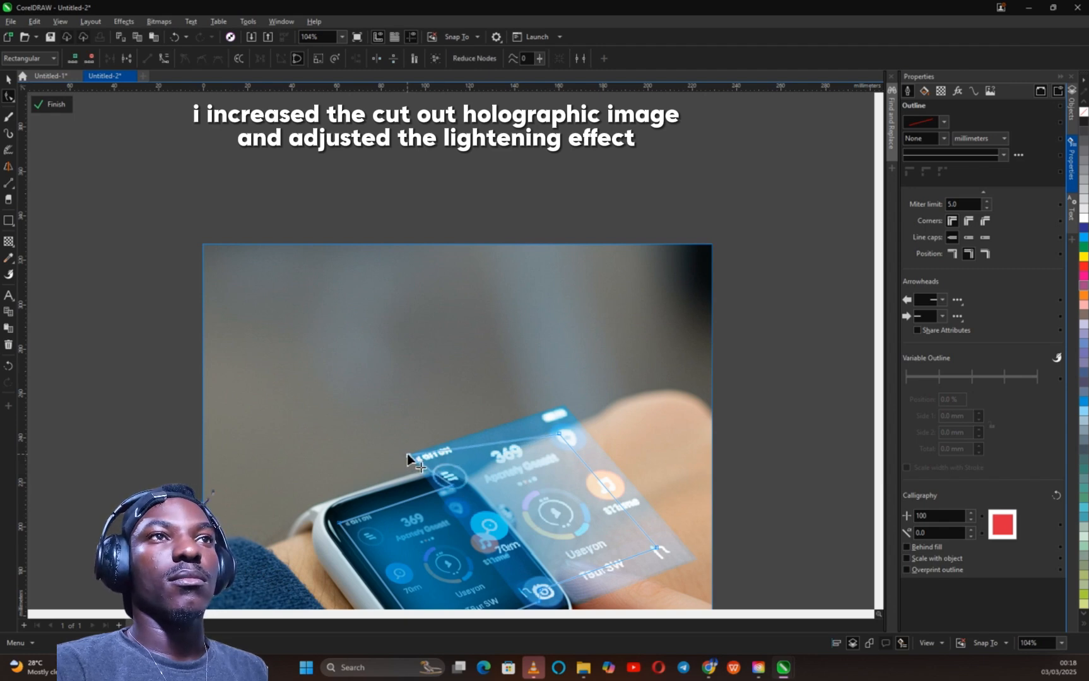
drag(452, 486, 435, 494)
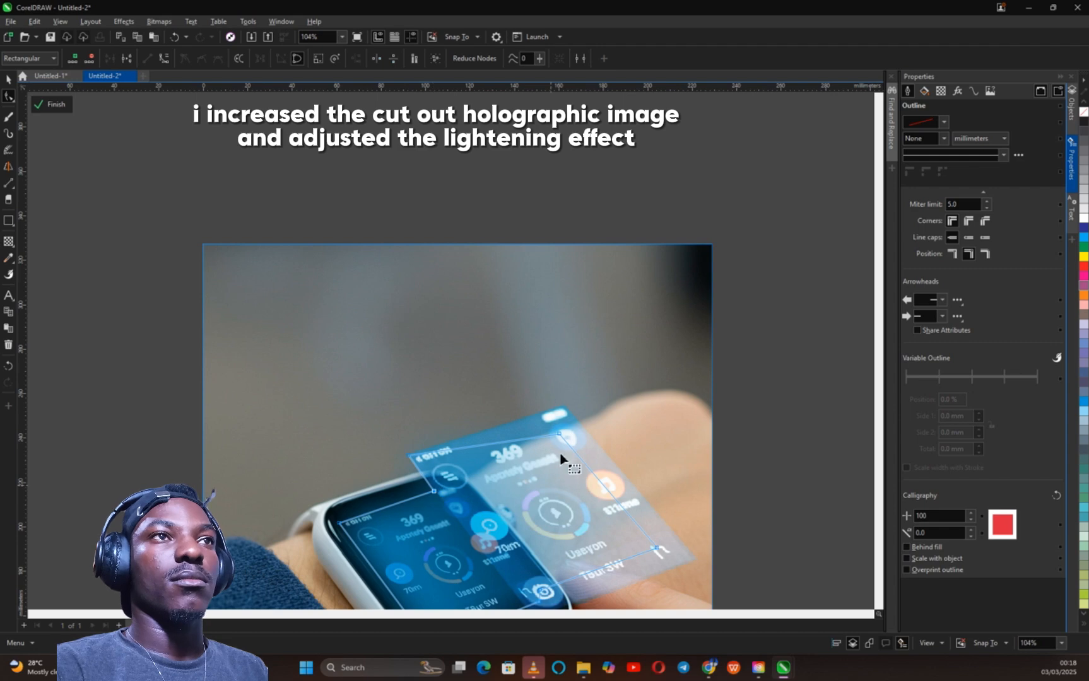
drag(559, 434, 561, 403)
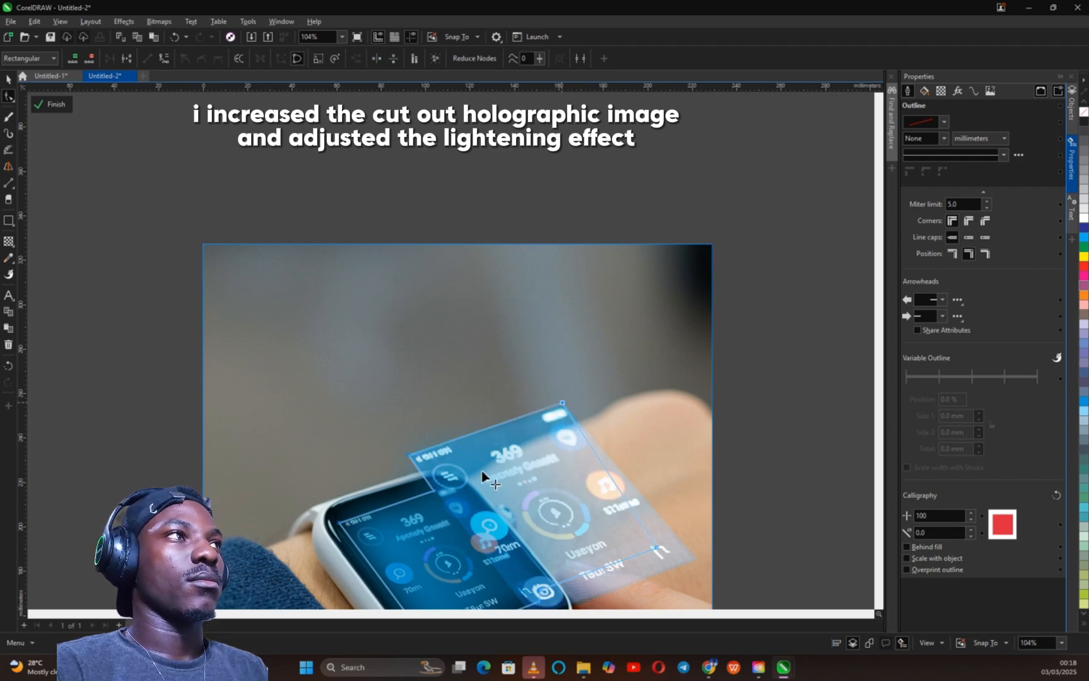
scroll(493, 479, down, 3)
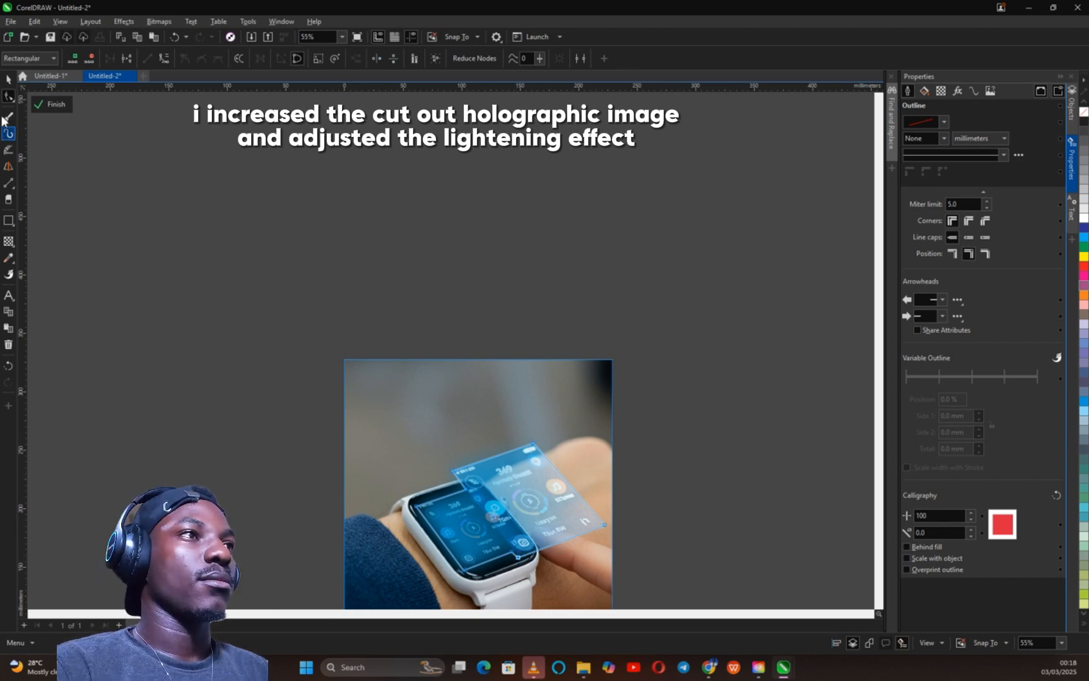
click(8, 79)
click(148, 215)
scroll(558, 478, down, 3)
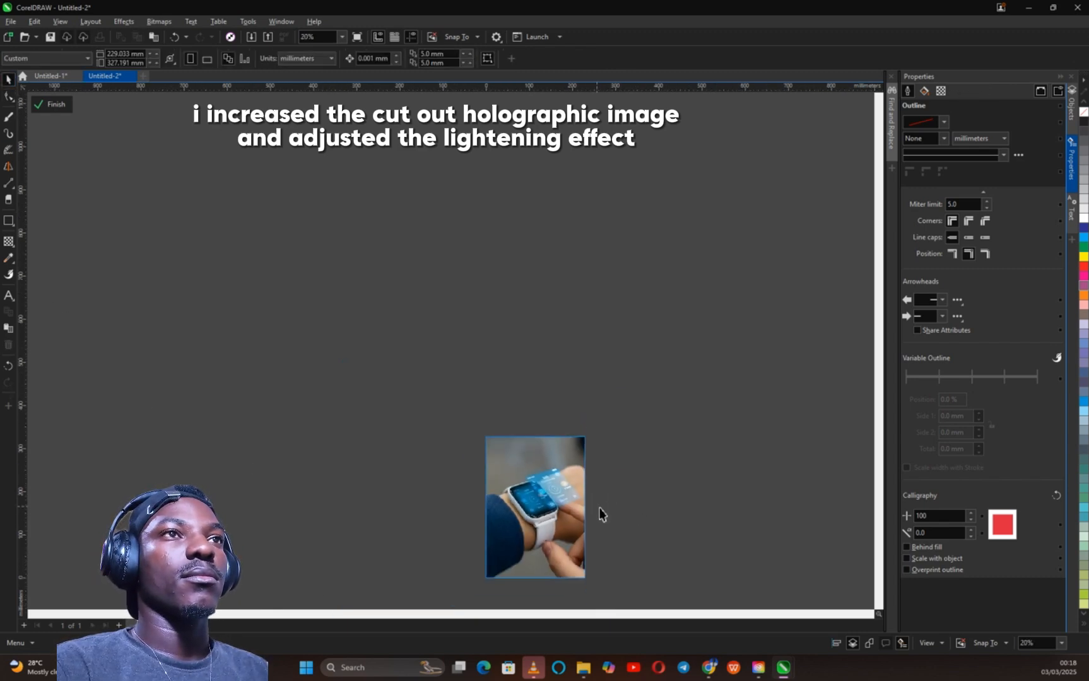
scroll(593, 508, up, 5)
scroll(543, 499, down, 2)
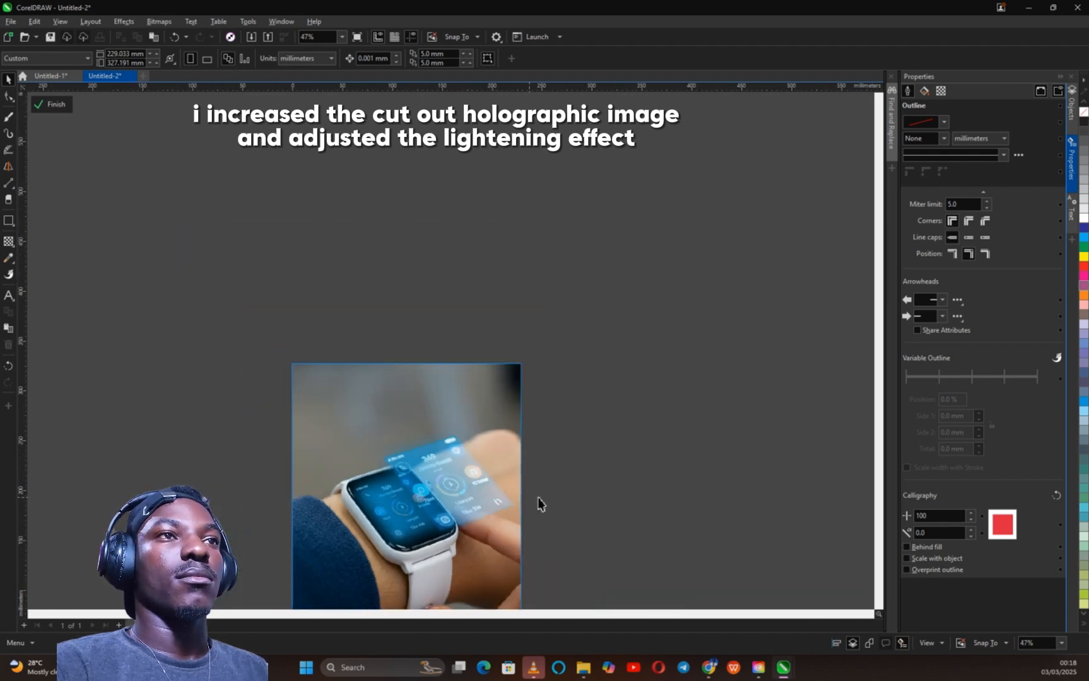
Set the merge mode of the blurred blue light shape's transparency to Screen.
scroll(570, 501, down, 2)
scroll(473, 508, up, 3)
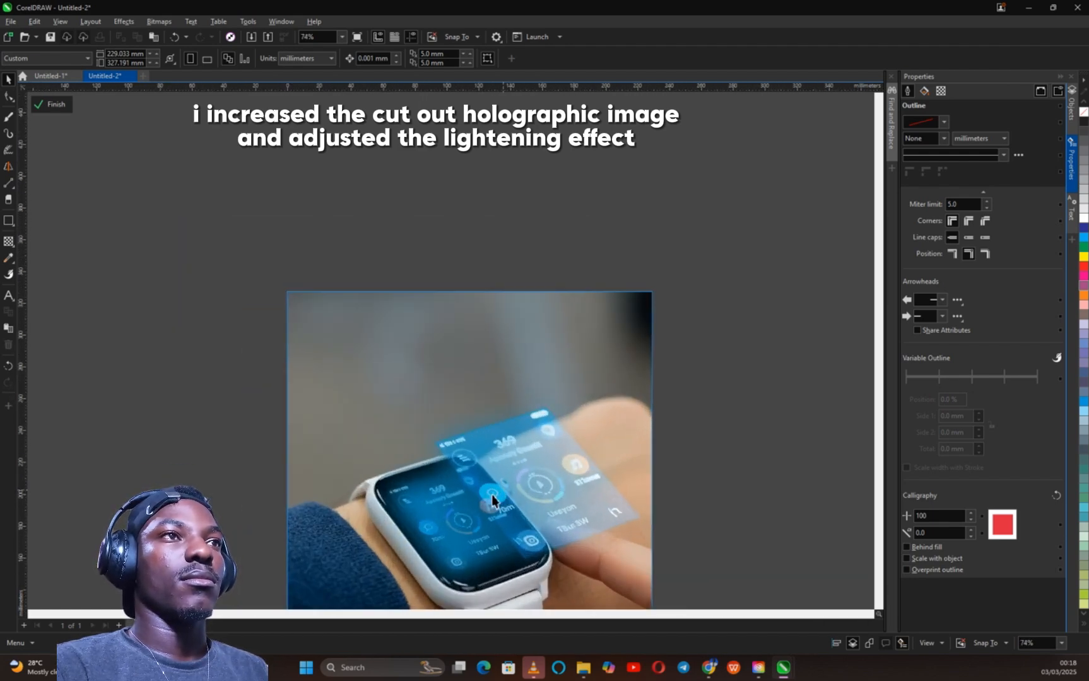
scroll(492, 495, down, 2)
scroll(438, 509, up, 1)
scroll(491, 495, up, 1)
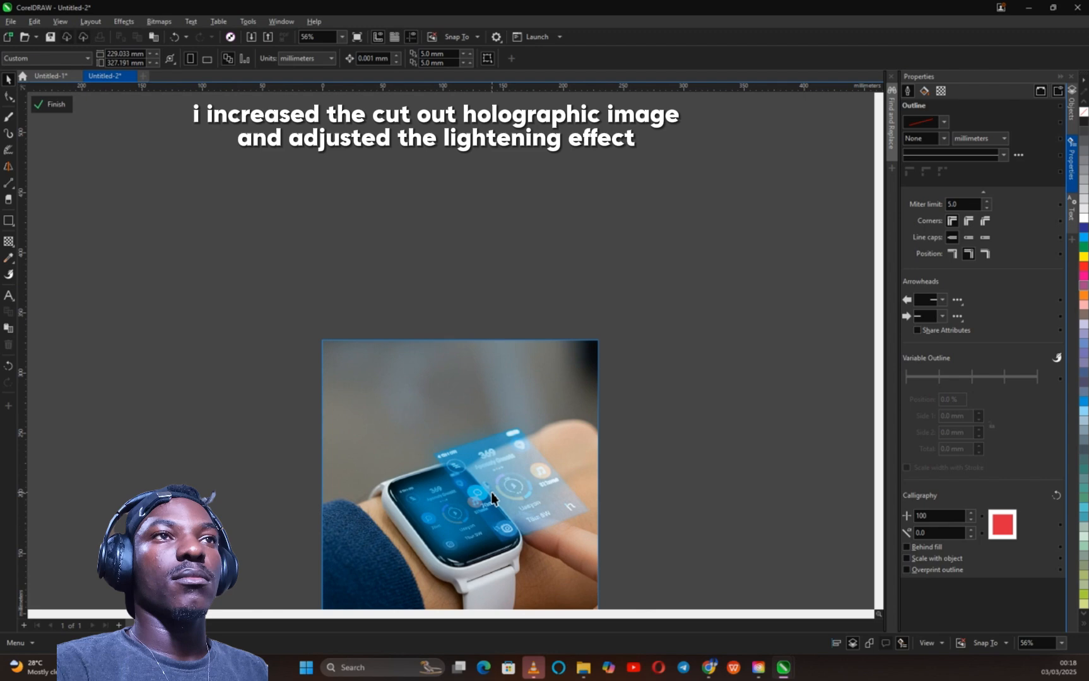
click(441, 530)
click(8, 242)
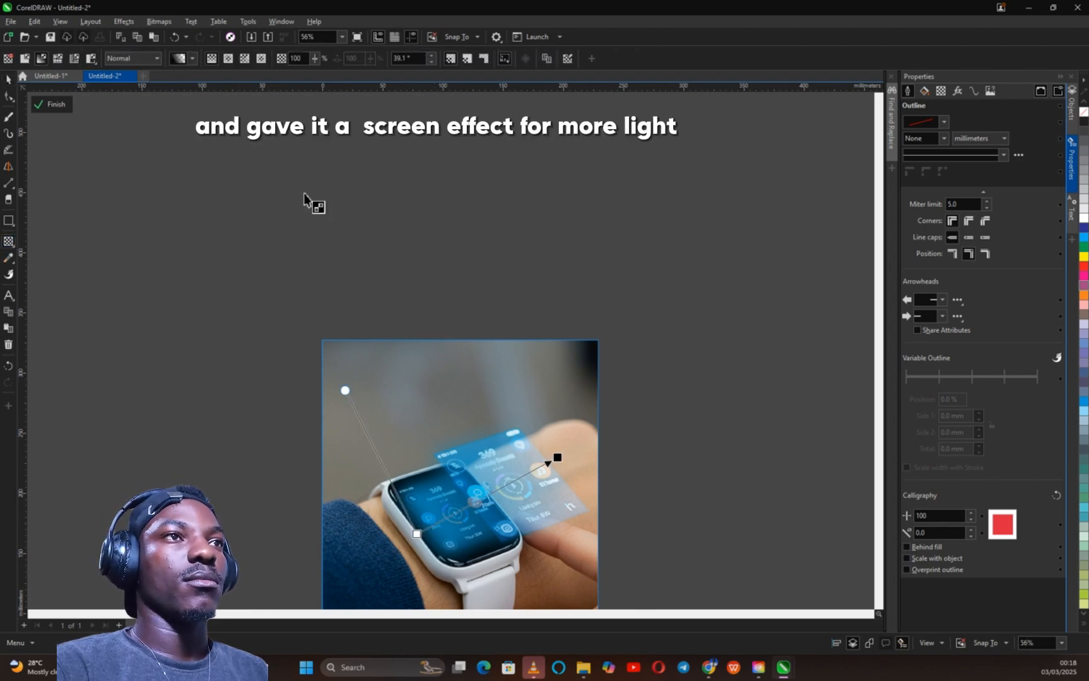
click(142, 59)
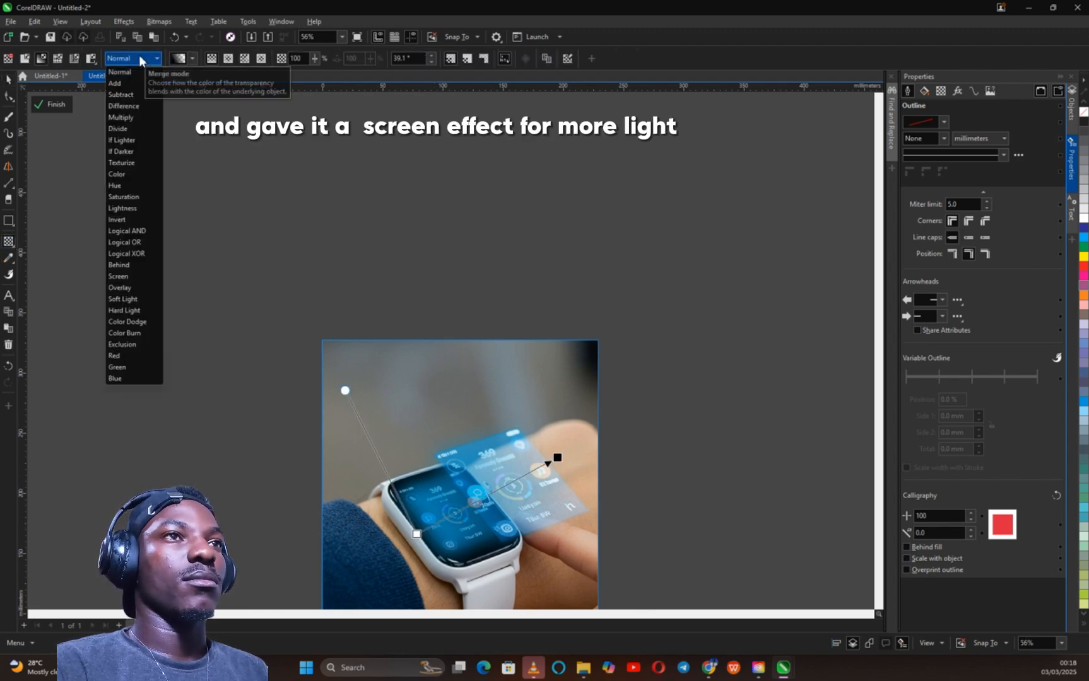
click(124, 277)
scroll(422, 354, down, 2)
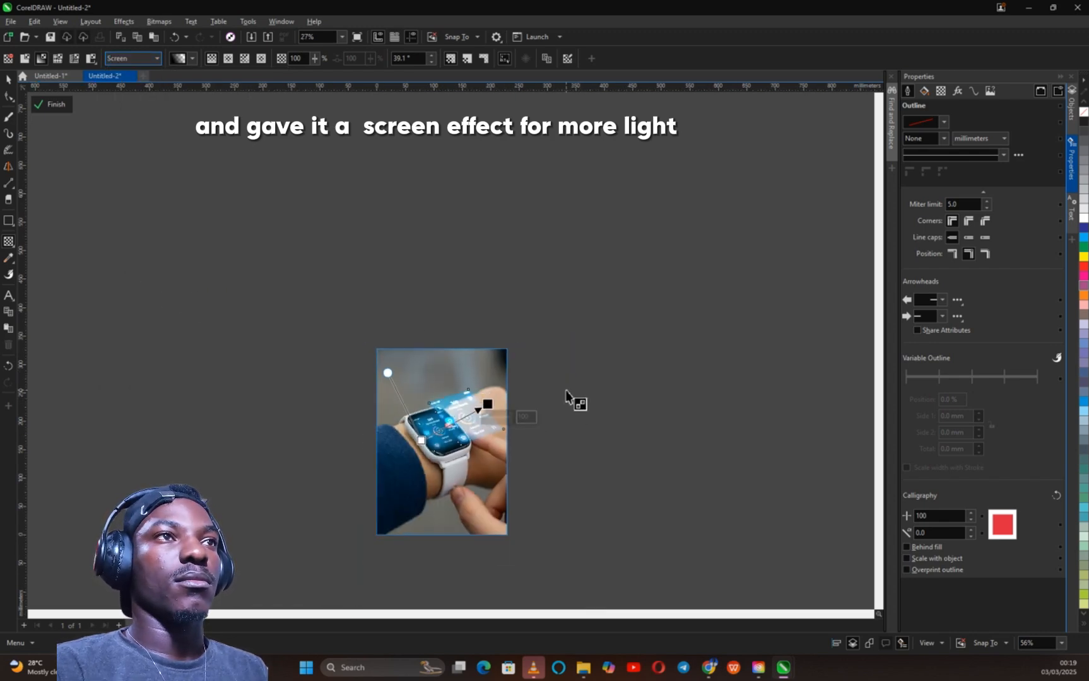
key(ctrl+z)
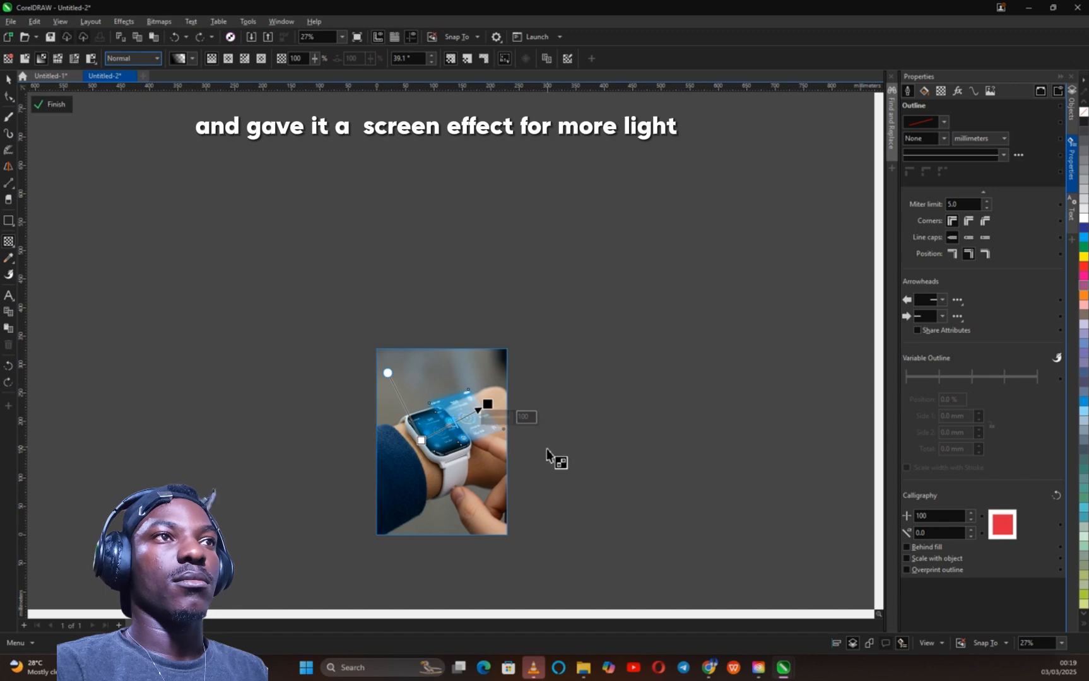
click(127, 61)
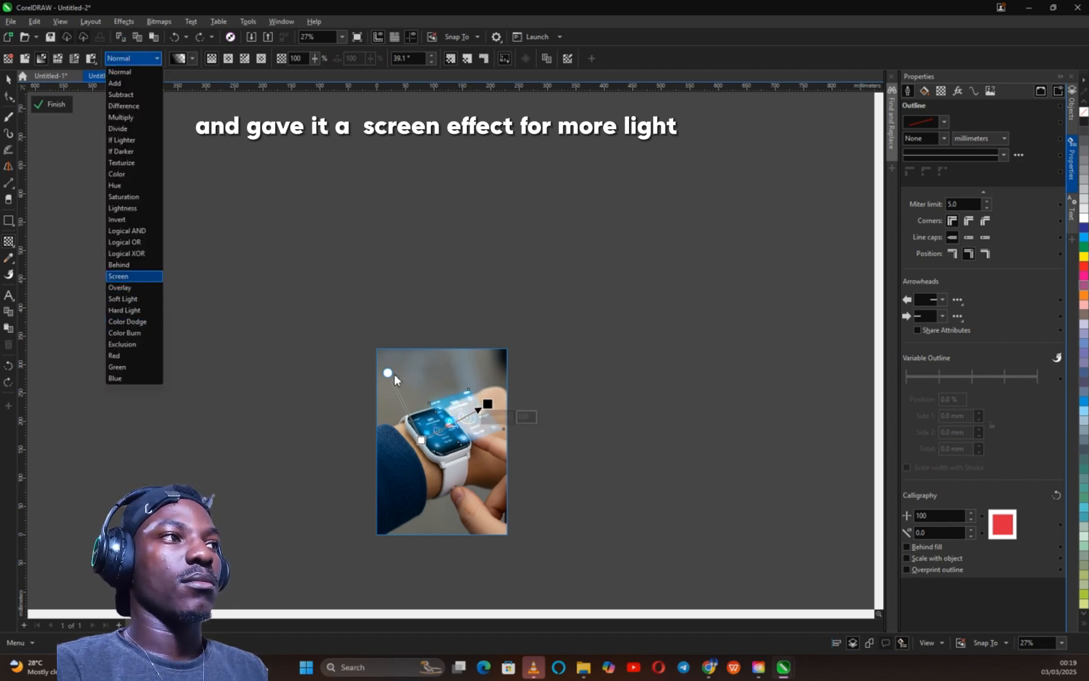
click(132, 277)
scroll(456, 421, up, 2)
scroll(455, 421, up, 2)
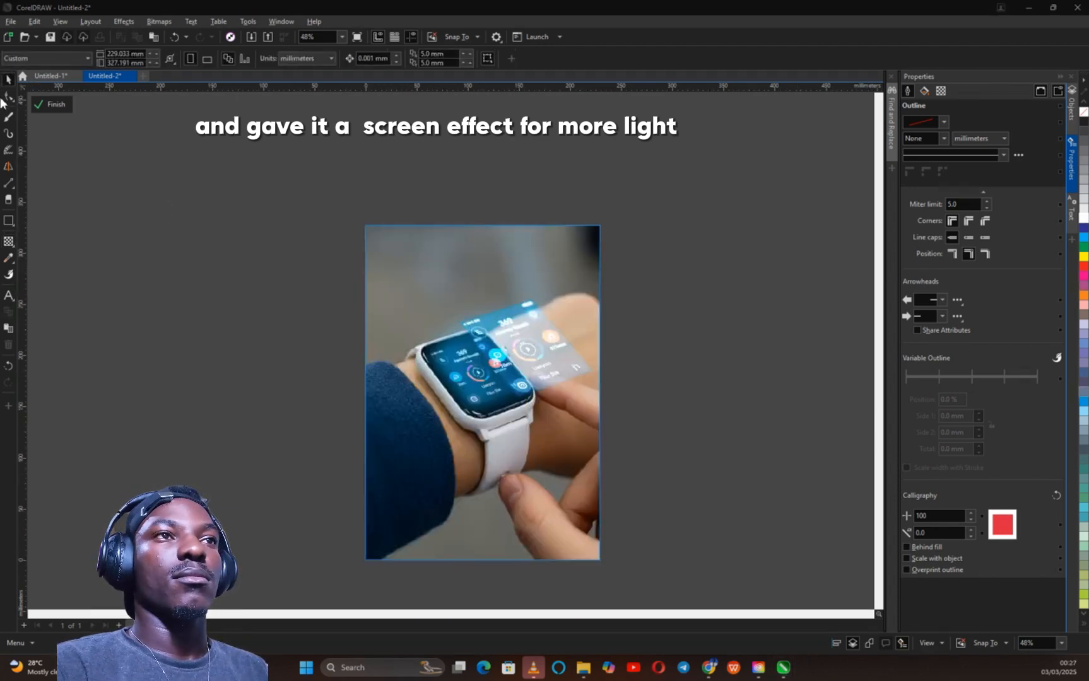
click(3, 97)
click(436, 323)
scroll(435, 324, up, 3)
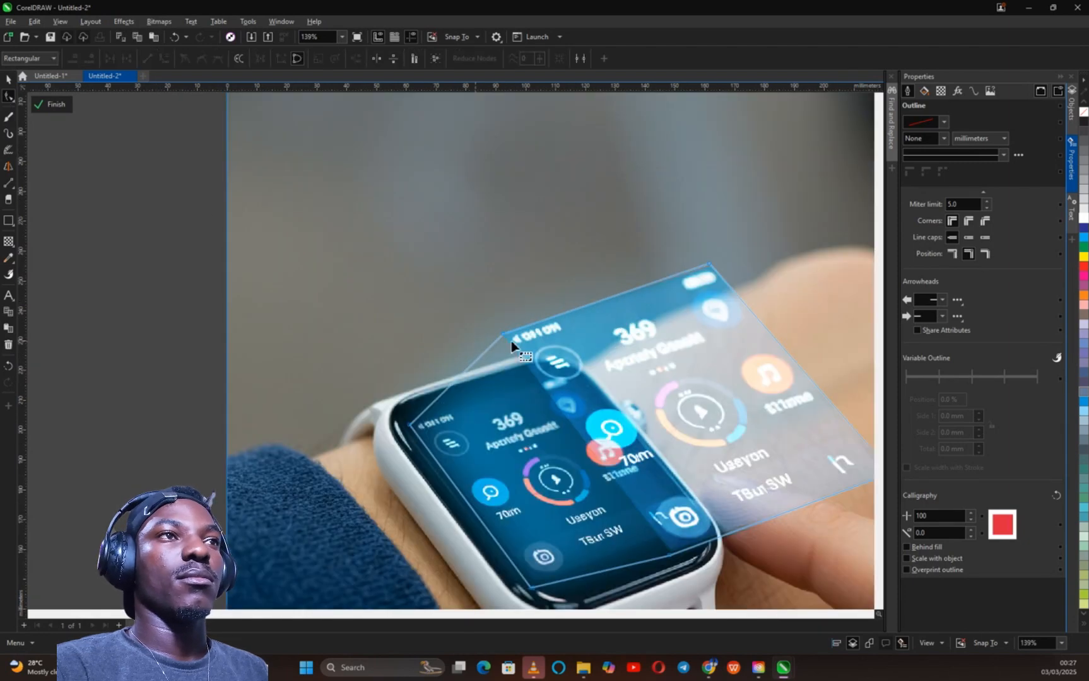
click(504, 335)
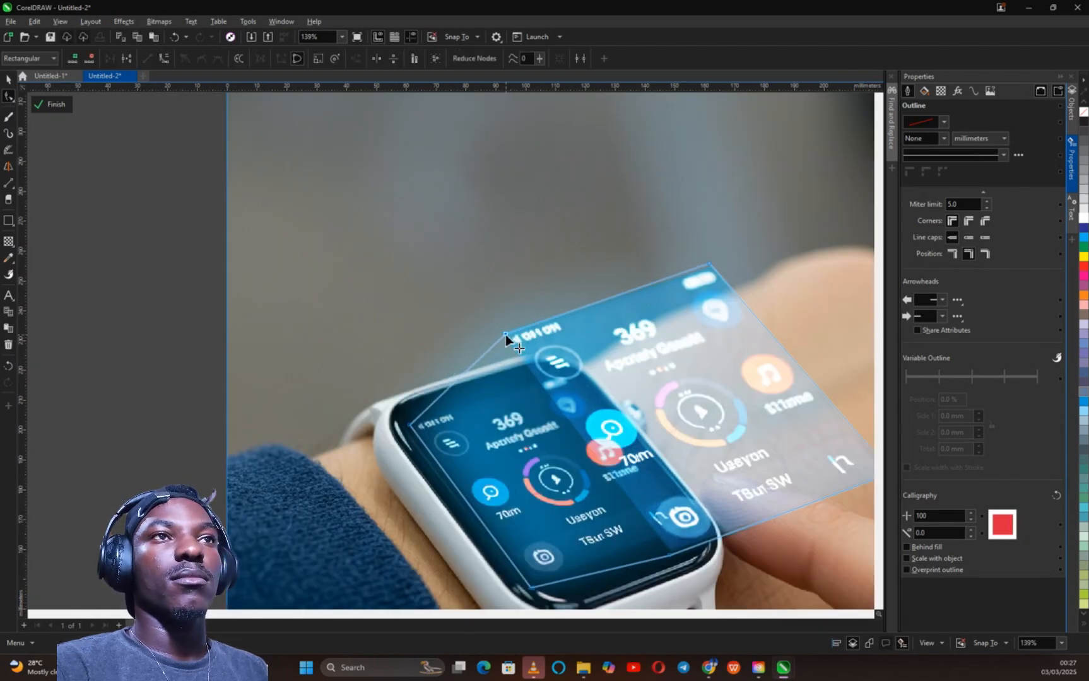
click(670, 557)
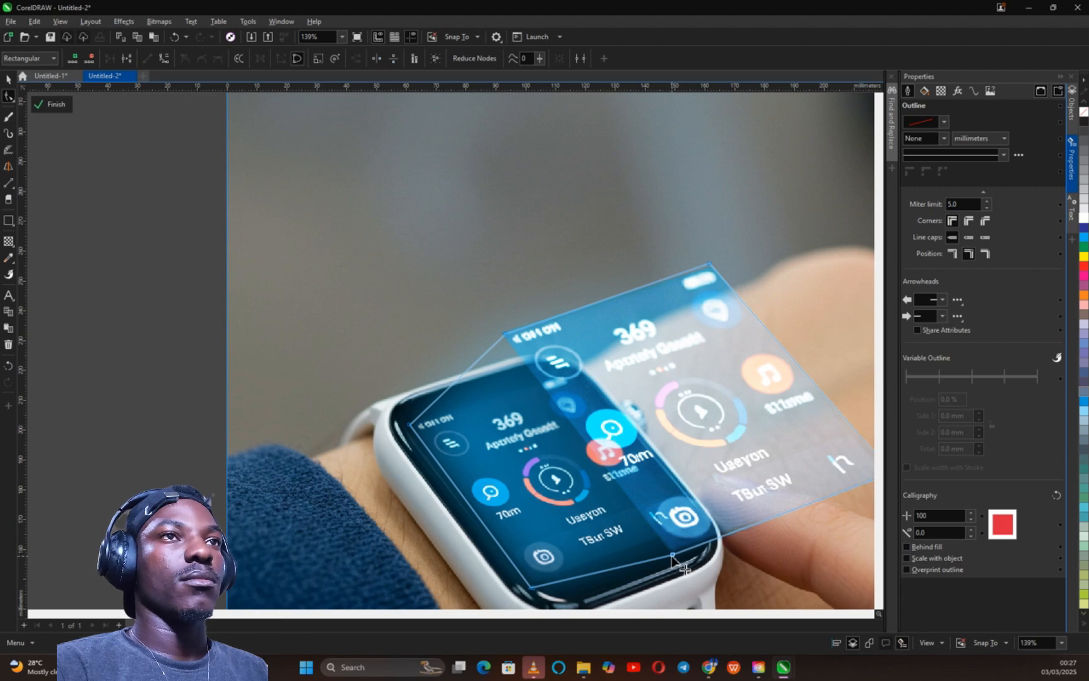
Duplicate the blurred blue light shape, fill the copy white and lay it over the original on the watch.
click(8, 80)
scroll(253, 278, down, 1)
drag(455, 424, 202, 315)
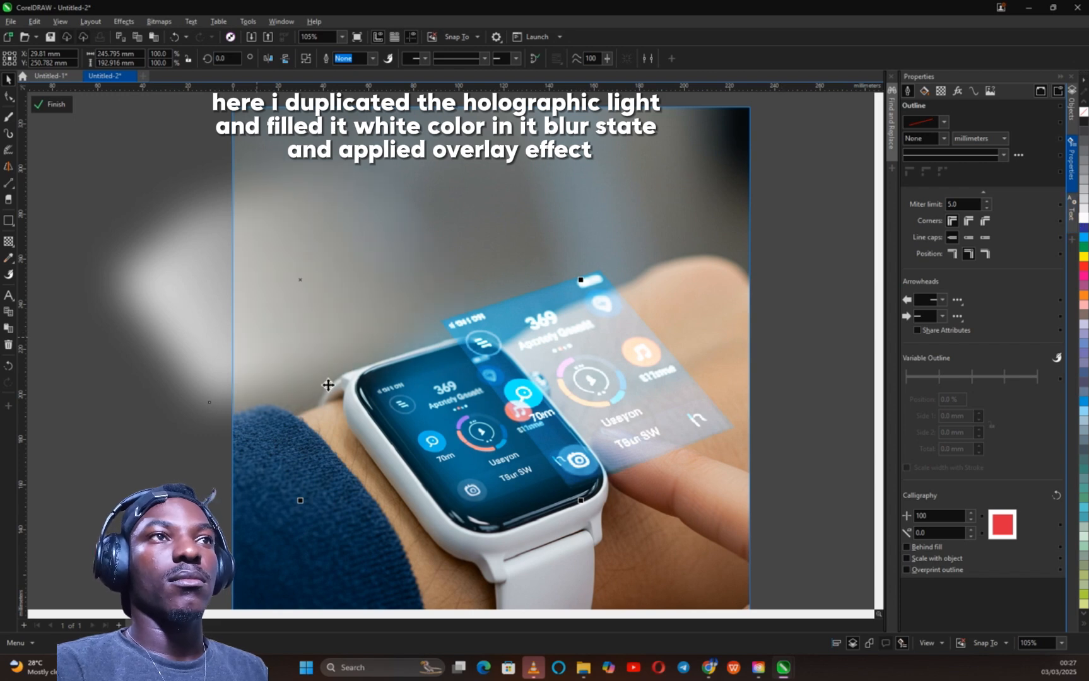
click(480, 478)
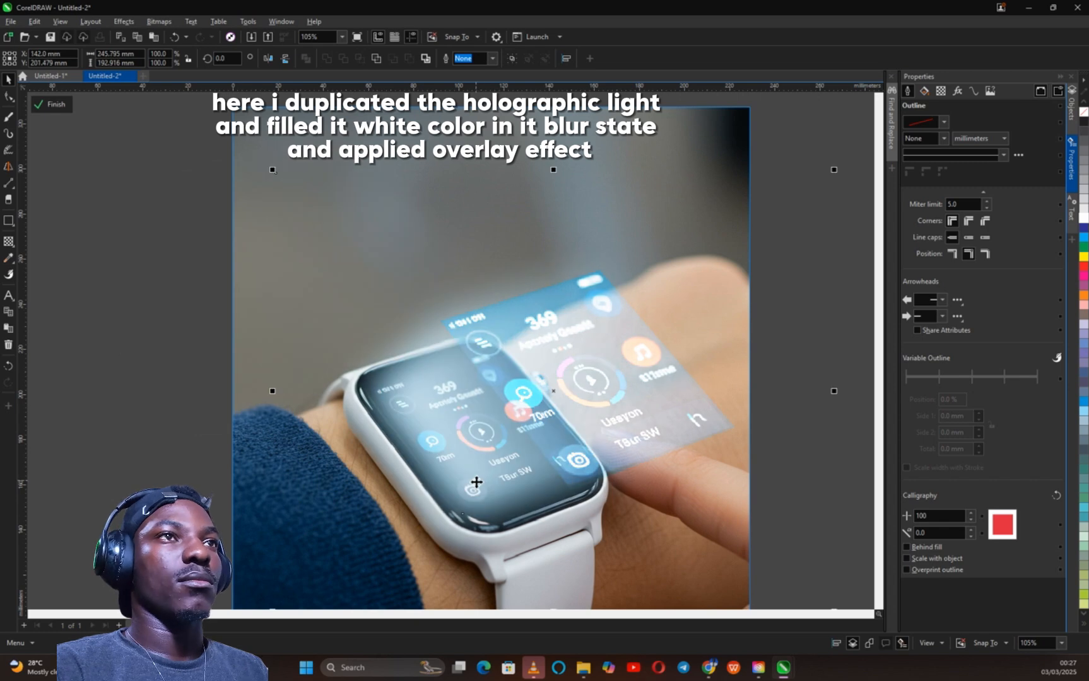
Set the white blurred copy's merge mode to Overlay and extend its linear transparency back onto the sleeve.
scroll(471, 487, down, 5)
click(211, 435)
scroll(424, 474, up, 2)
click(464, 440)
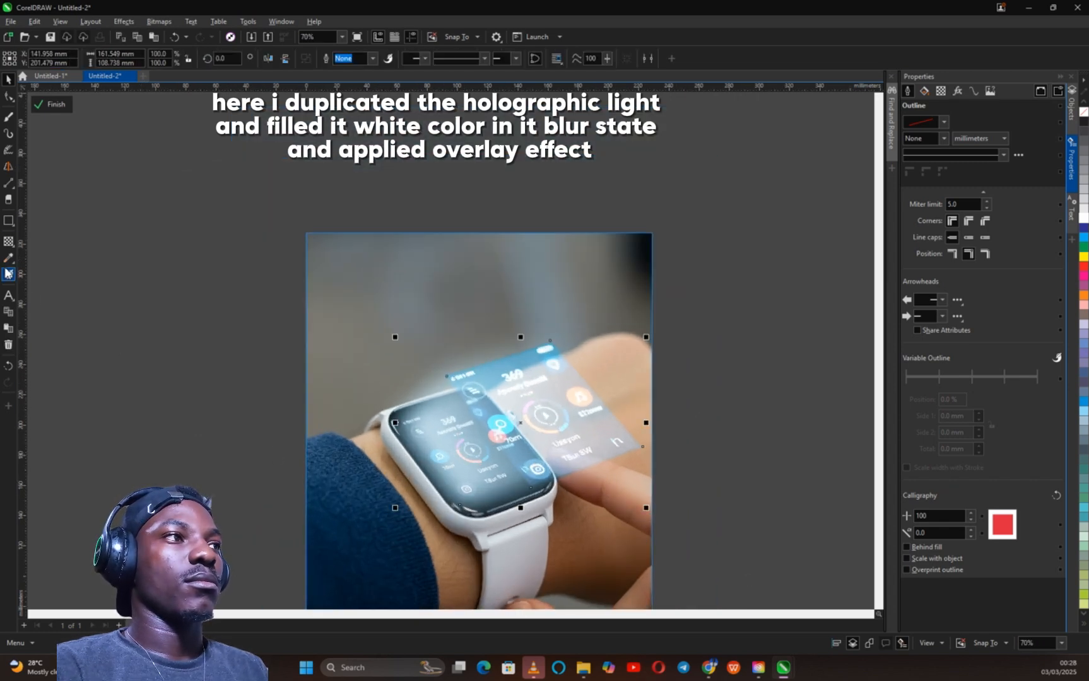
click(8, 241)
click(140, 58)
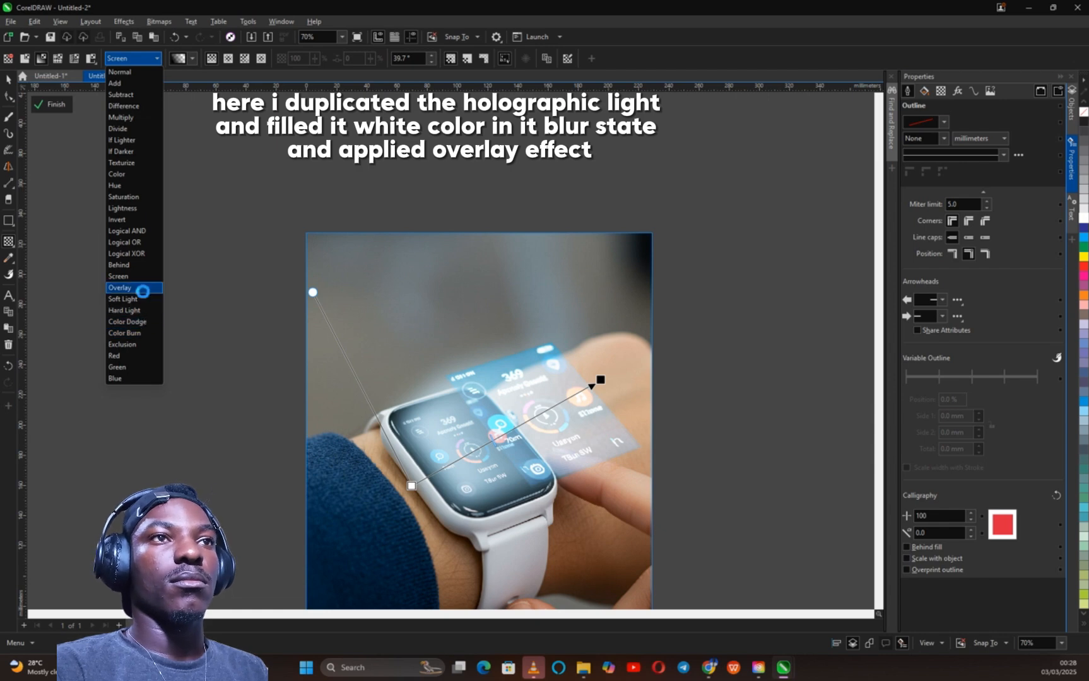
click(141, 288)
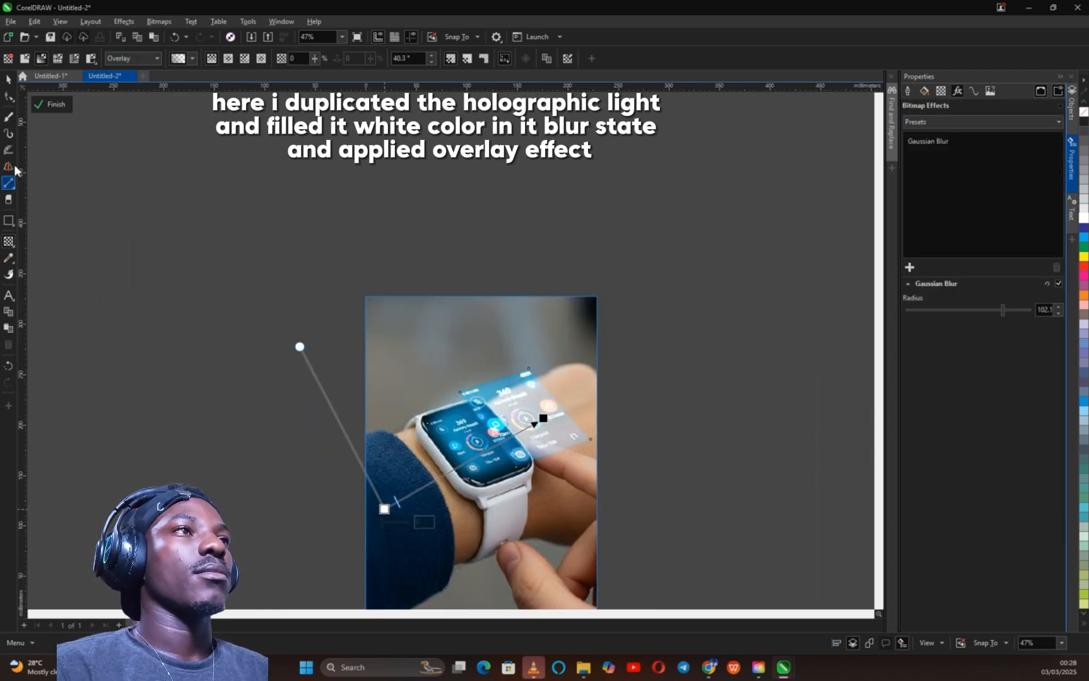
click(9, 80)
click(139, 253)
scroll(378, 453, down, 3)
scroll(429, 423, up, 7)
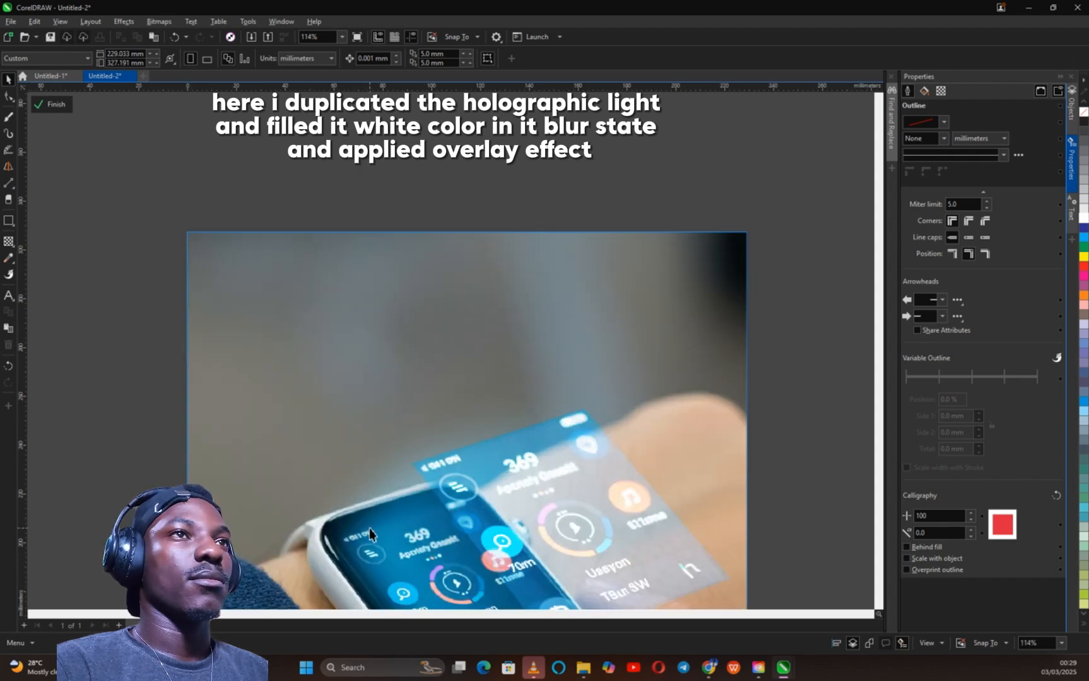
Extend the linear transparency of the Screen-mode blurred light shape farther back from the watch onto the sleeve.
scroll(369, 528, up, 1)
scroll(336, 495, down, 8)
click(352, 517)
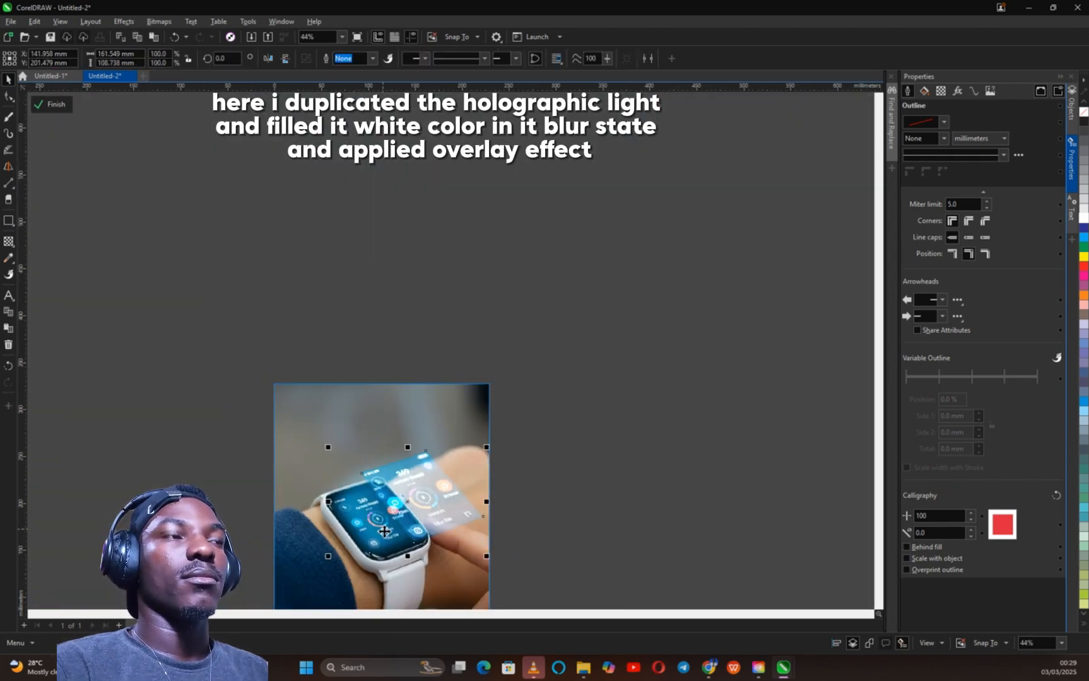
click(9, 275)
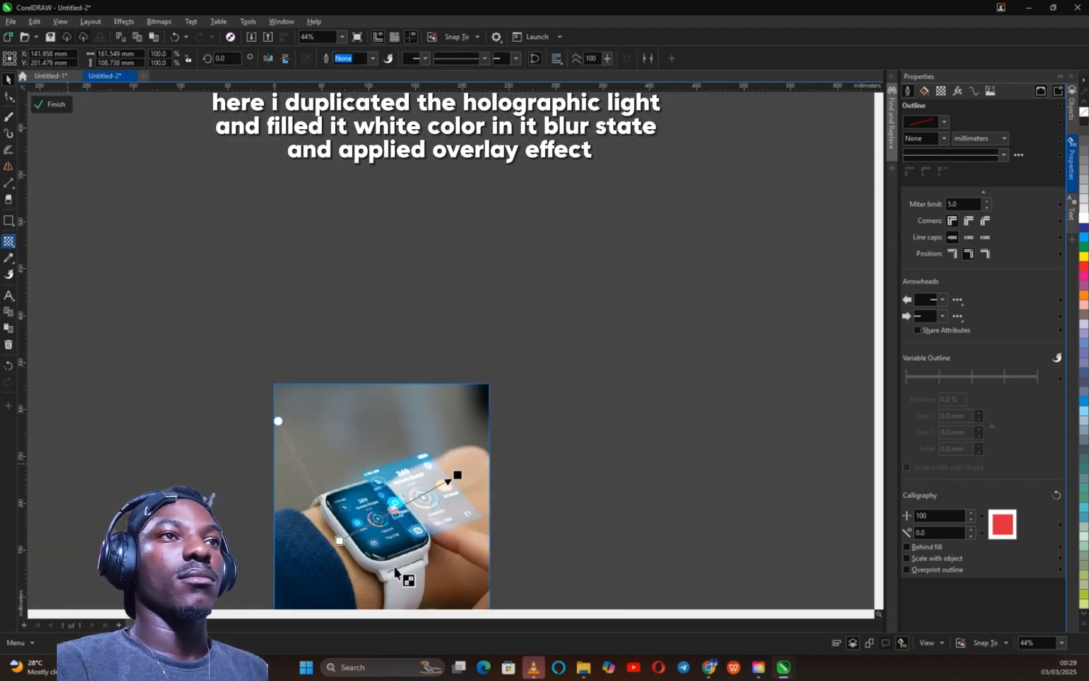
drag(277, 420, 251, 419)
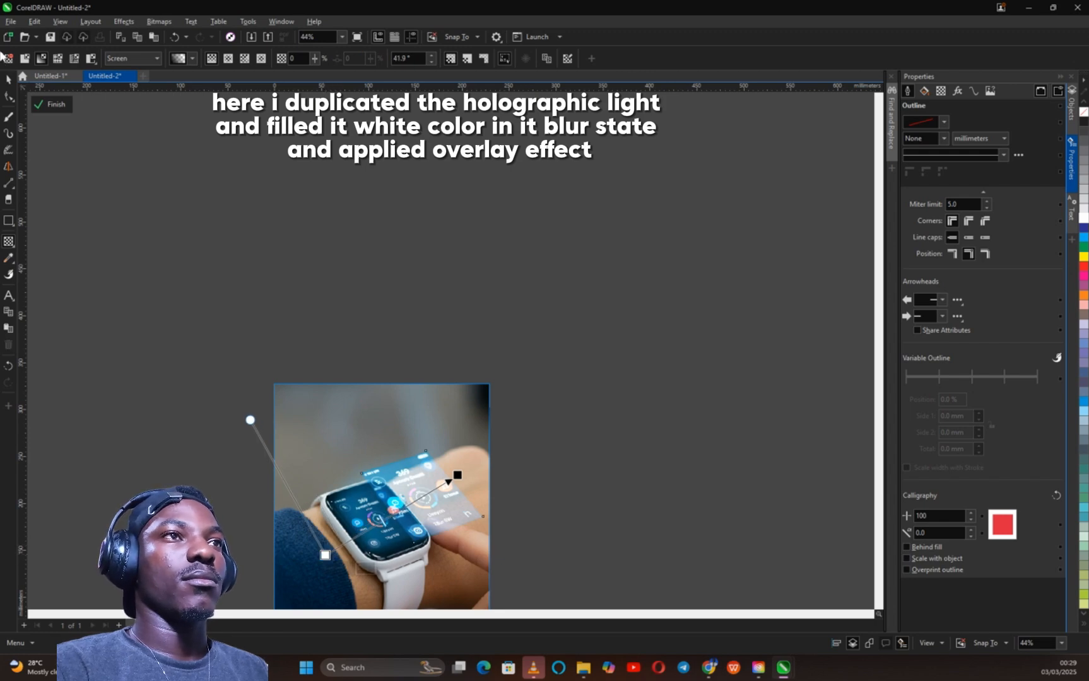
click(8, 80)
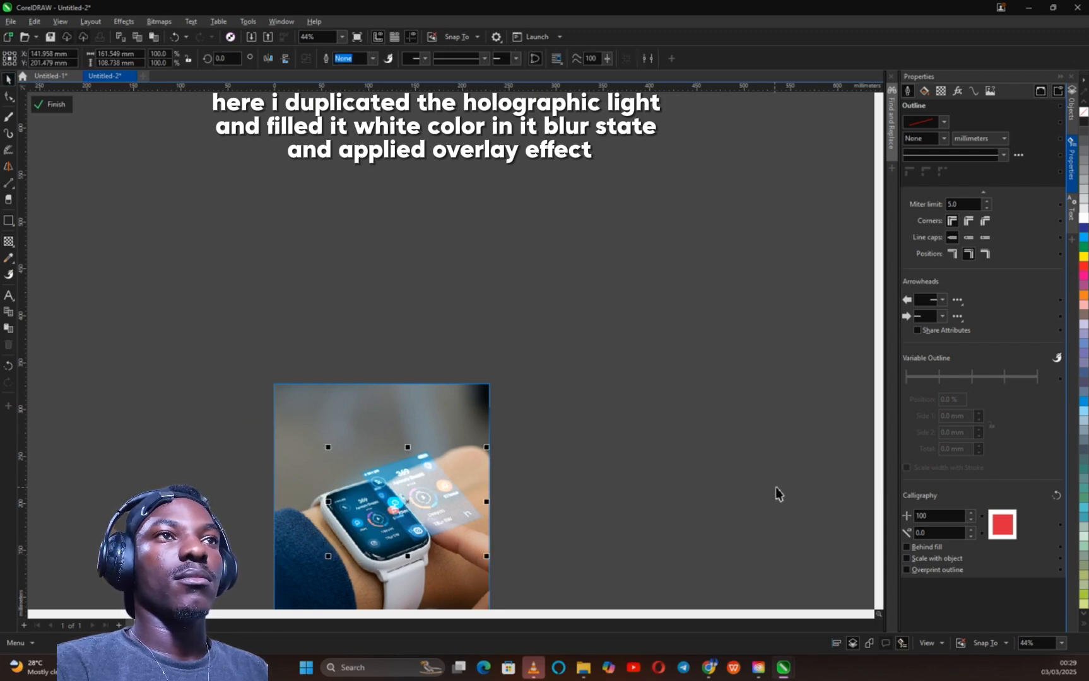
click(676, 508)
Move the start of the white Overlay shape's linear transparency slightly closer to the watch.
scroll(558, 513, down, 3)
scroll(446, 521, up, 4)
scroll(490, 504, up, 2)
click(490, 504)
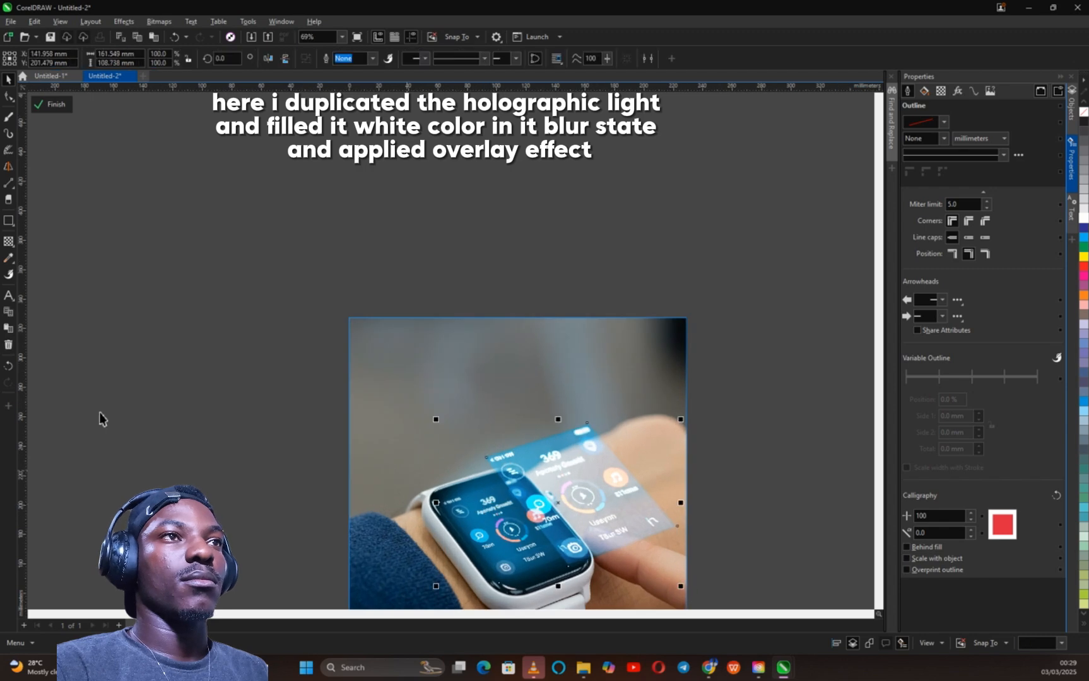
click(5, 245)
scroll(484, 524, down, 3)
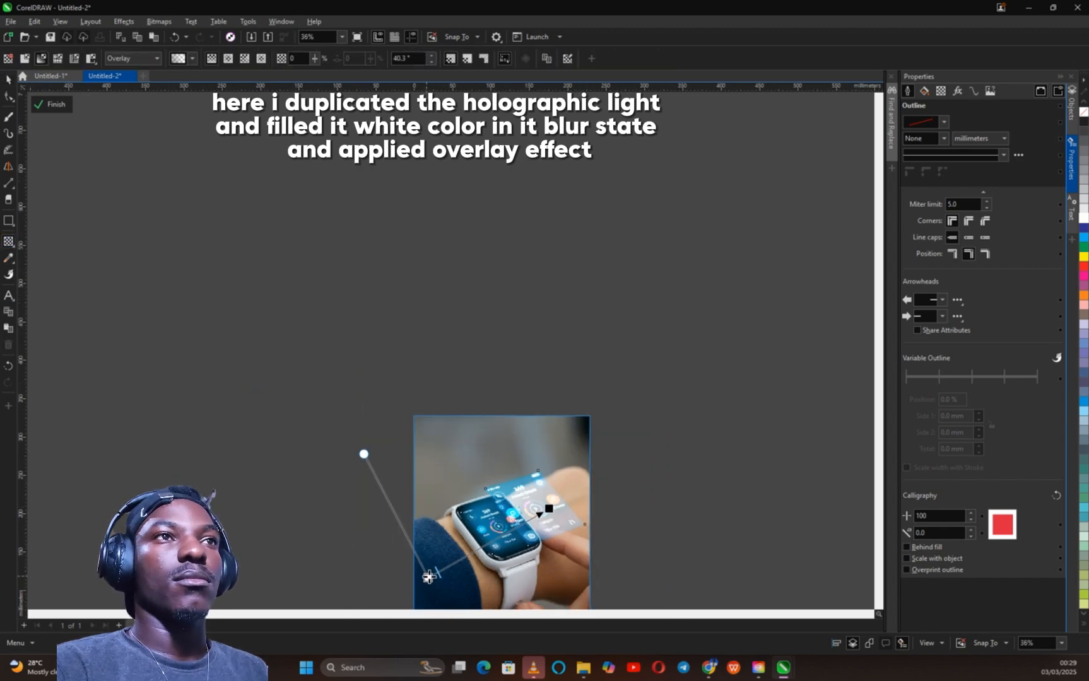
drag(429, 578, 443, 569)
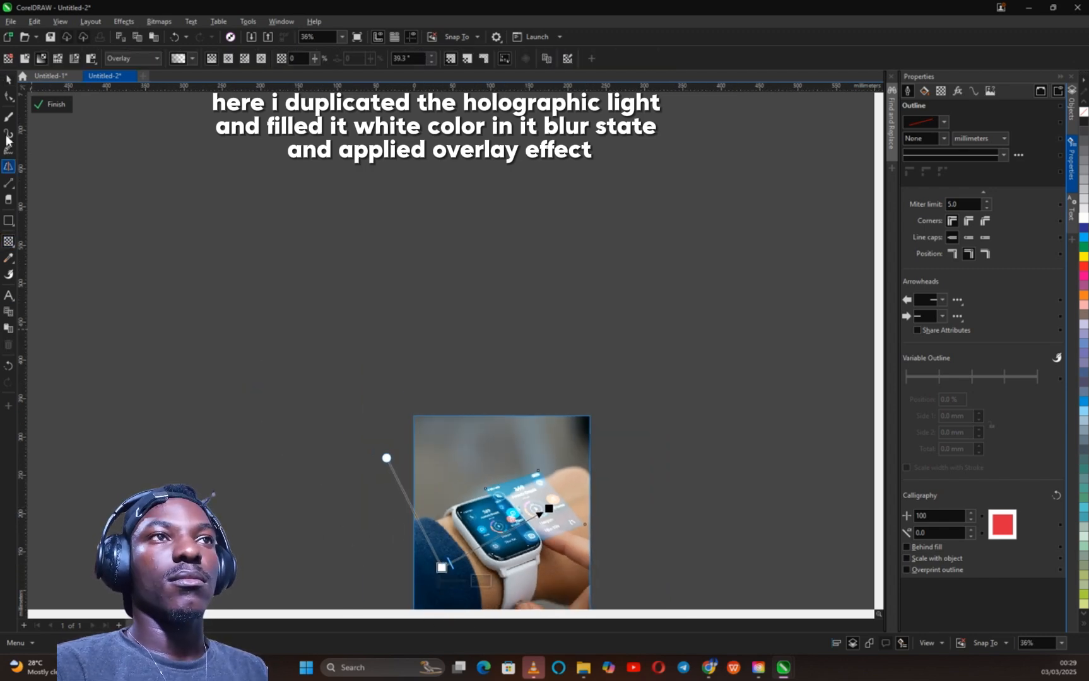
click(8, 80)
scroll(671, 561, down, 1)
scroll(609, 514, up, 3)
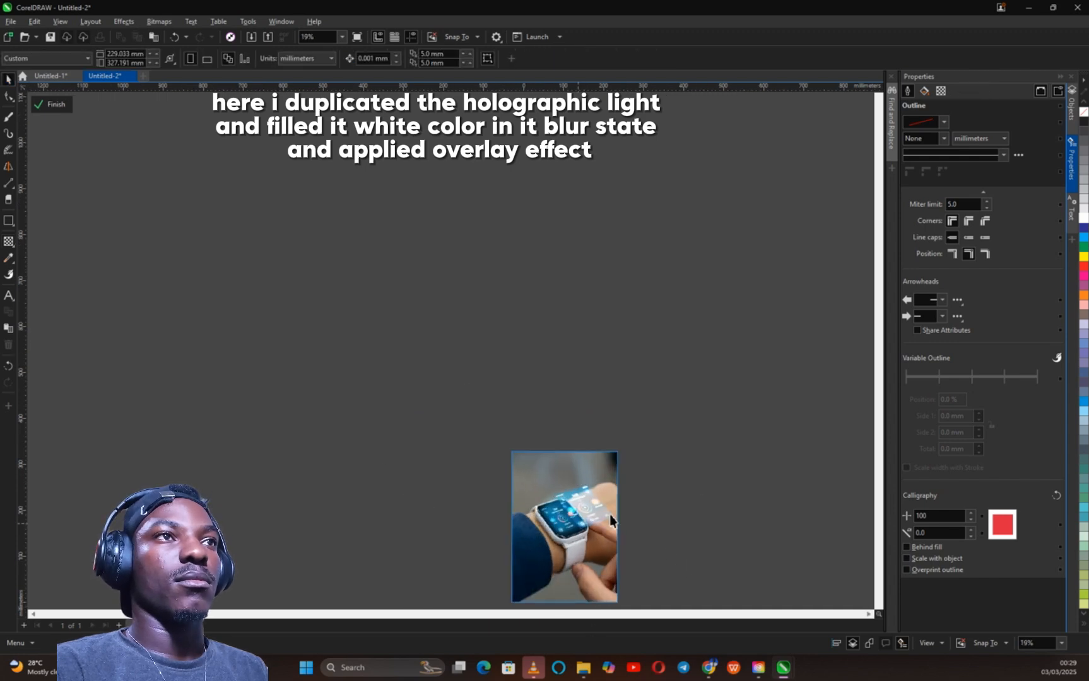
Try to enlarge the blurred light shape around the watch from its lower corner.
scroll(507, 444, down, 3)
drag(392, 288, 658, 538)
scroll(621, 437, up, 1)
click(452, 396)
click(617, 468)
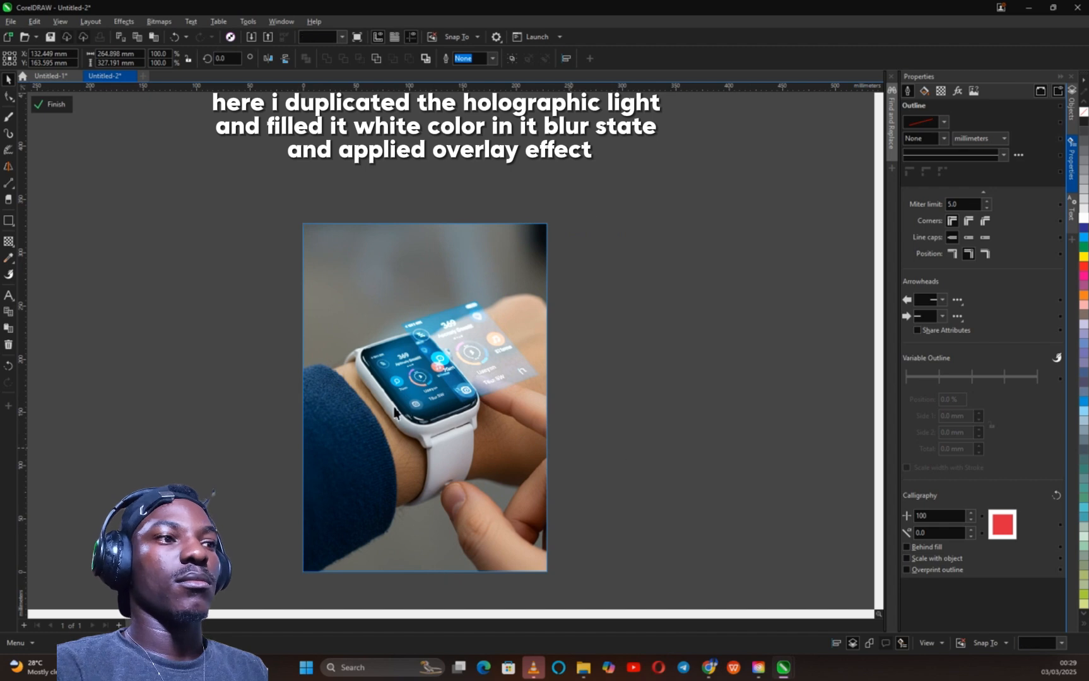
click(453, 395)
click(548, 439)
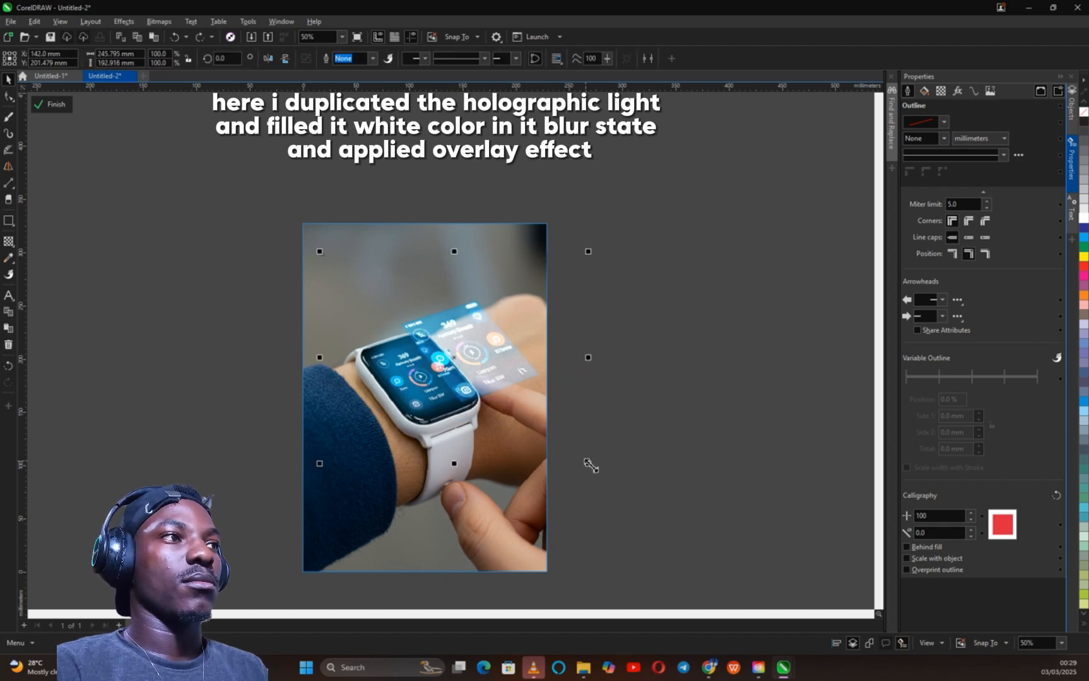
drag(589, 462, 615, 493)
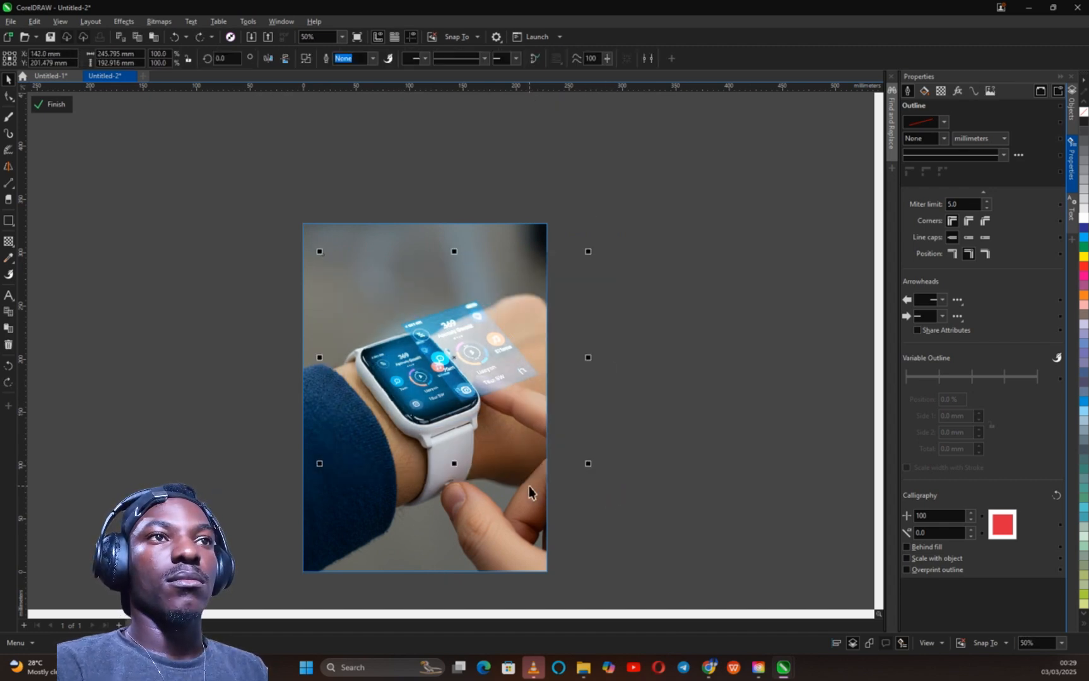
click(528, 486)
Finish editing the contents of the smartwatch image frame and clear the selection.
click(40, 106)
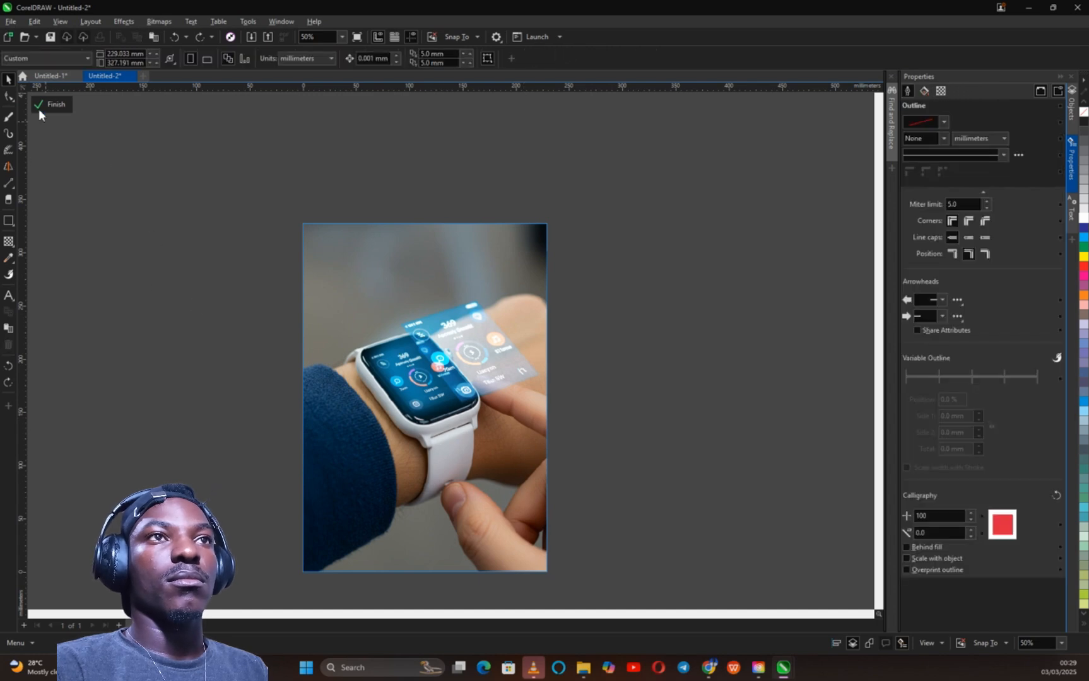
click(637, 400)
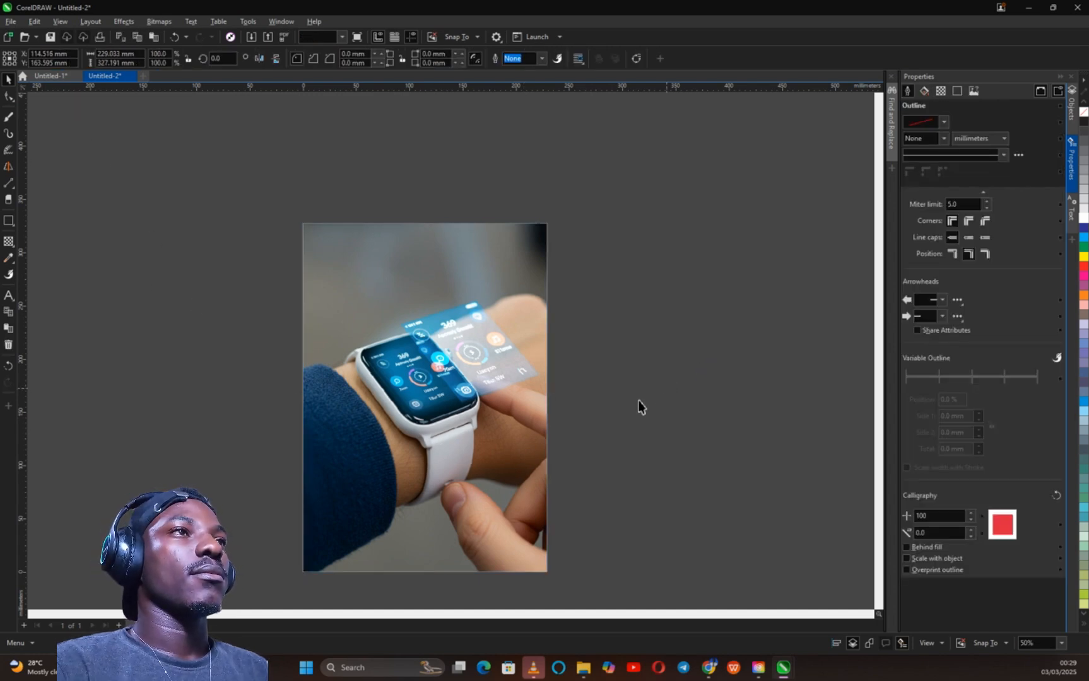
scroll(512, 368, down, 1)
drag(303, 200, 658, 580)
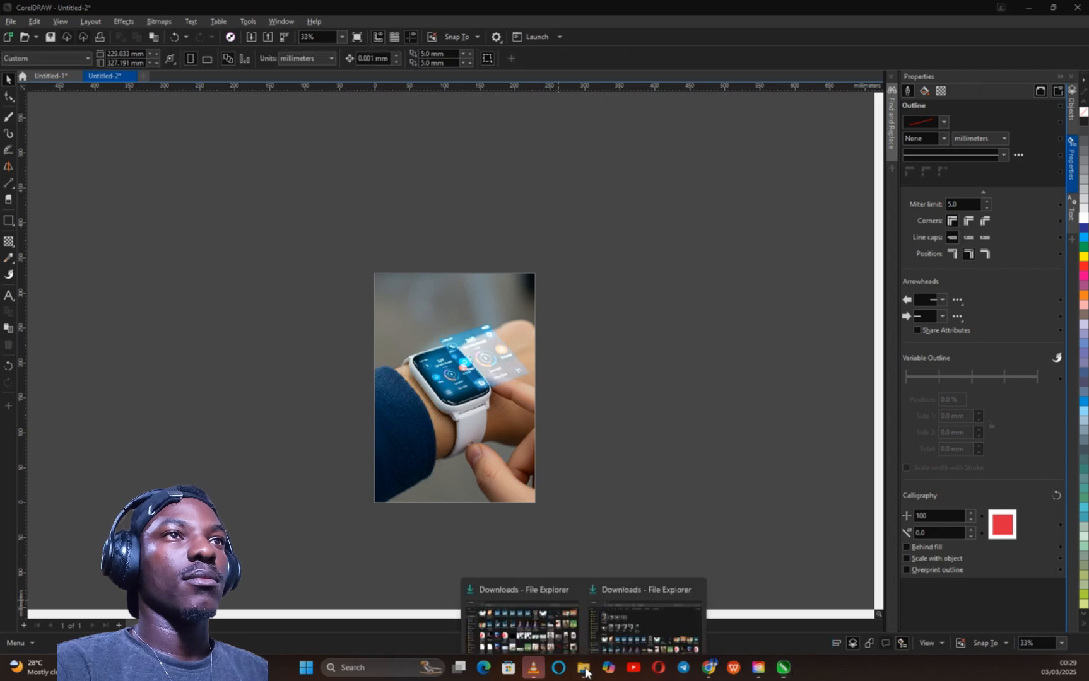
Bring the original smartwatch photo in from the Downloads folder, place it beside the finished design and scale it to match.
click(659, 577)
mouse_move(301, 392)
mouse_down()
mouse_move(143, 402)
mouse_move(306, 402)
mouse_up()
drag(376, 246, 365, 292)
drag(290, 440, 299, 439)
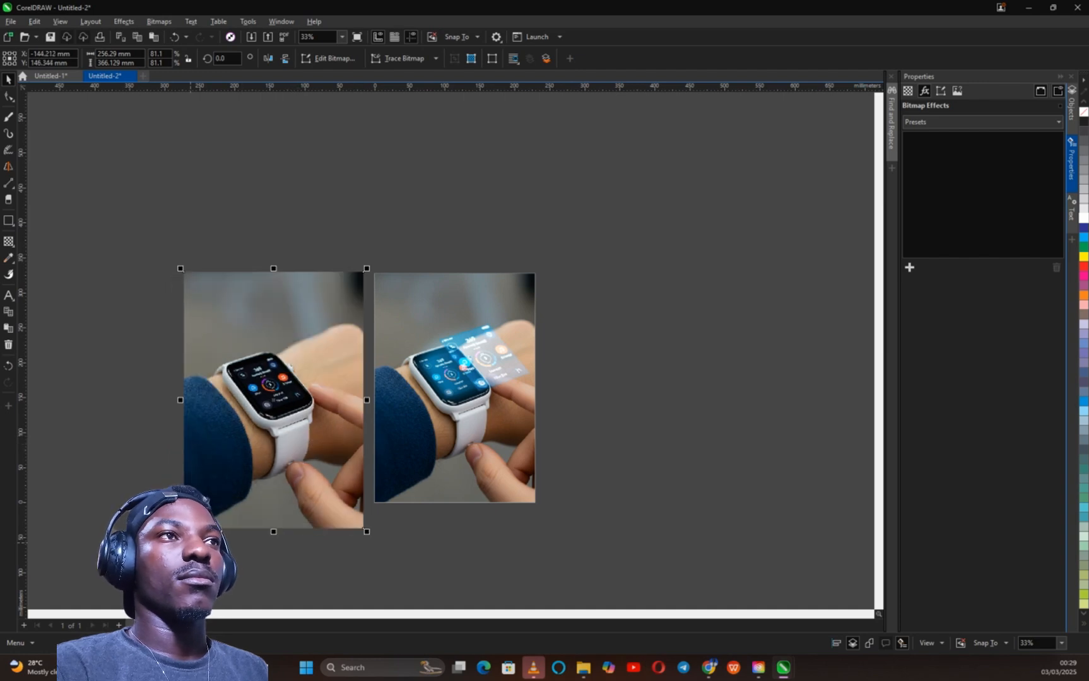
drag(181, 532, 200, 524)
click(313, 547)
scroll(245, 369, up, 5)
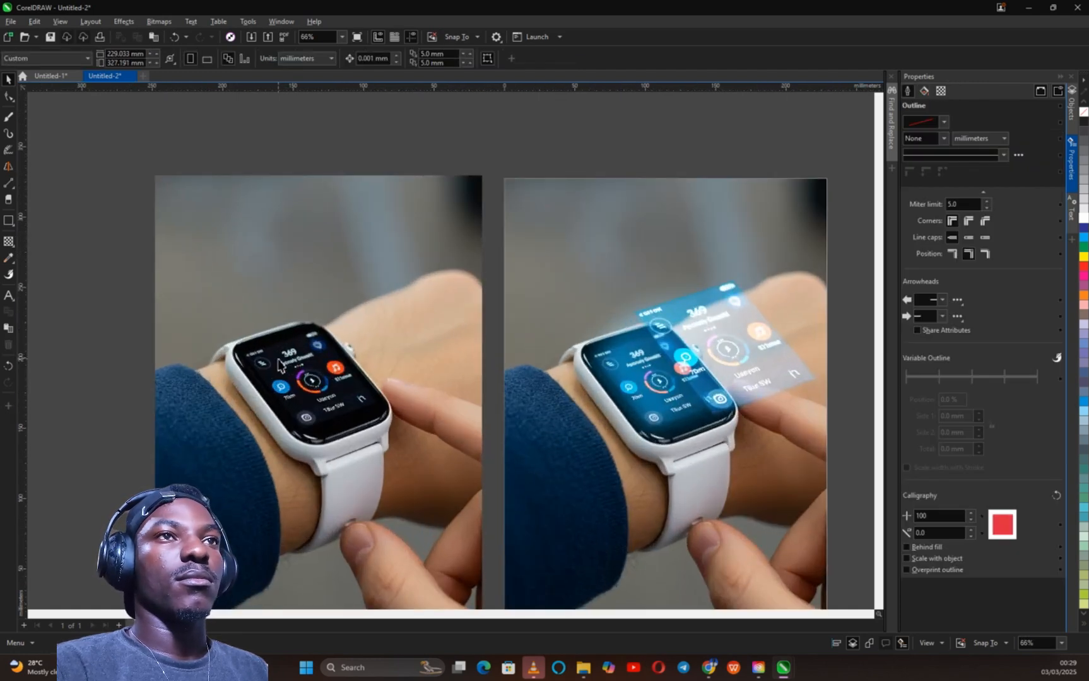
scroll(704, 386, up, 2)
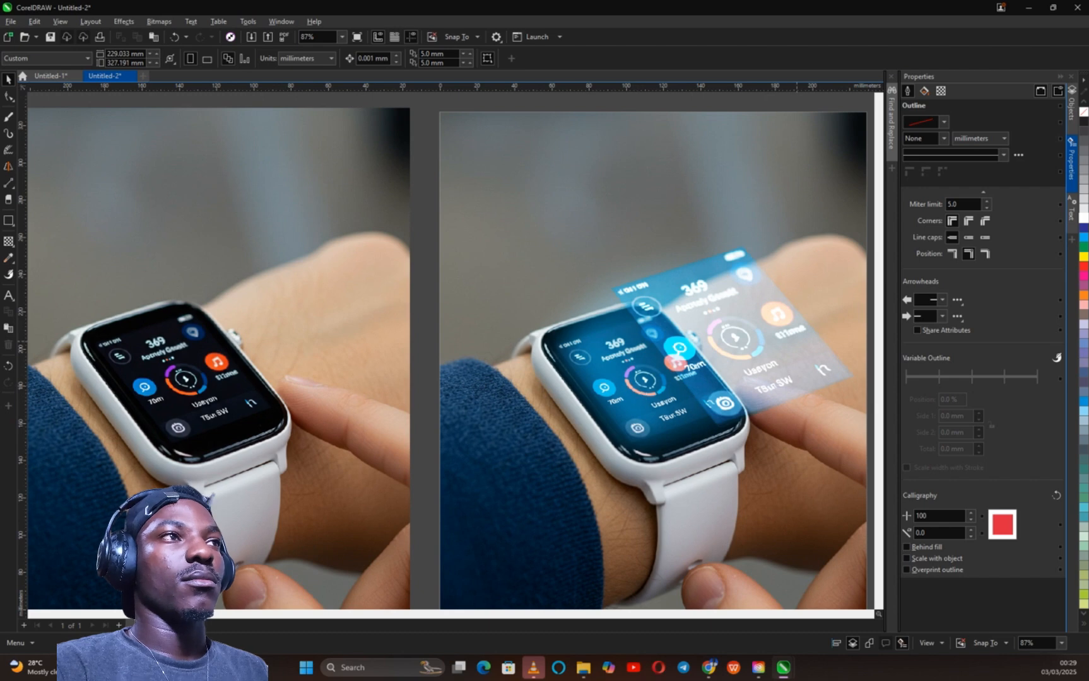